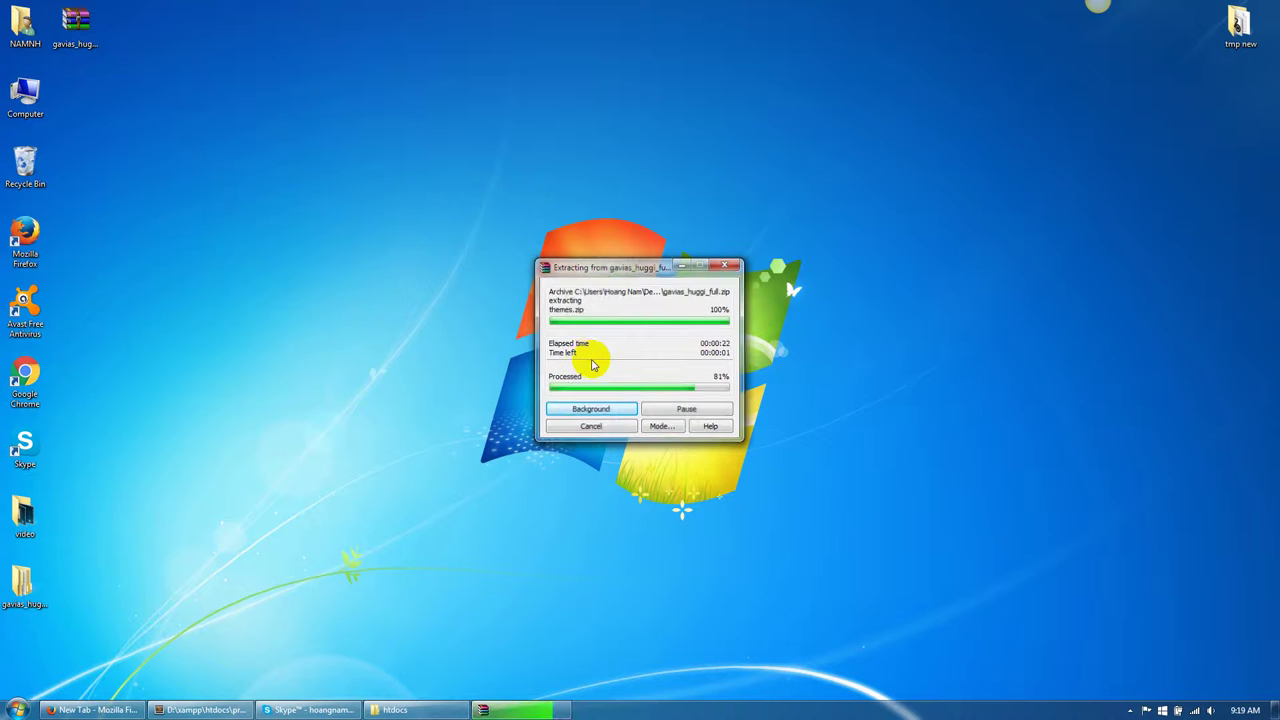
Select the extracted gavias_huggi_full folder on the desktop once WinRAR finishes.
{"action": "left_click", "coordinate": [25, 585]}
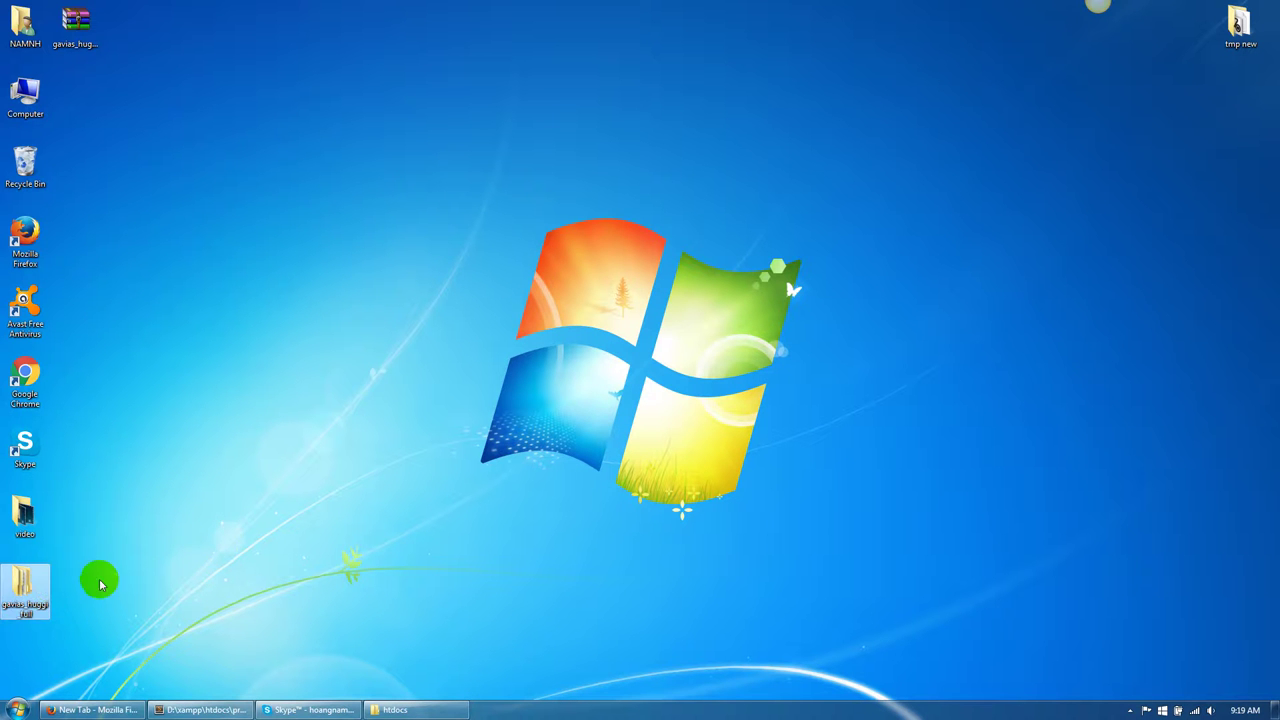
Open the gavias_huggi_full folder and look through its installation folders and zip packages.
{"action": "double_click", "coordinate": [33, 592]}
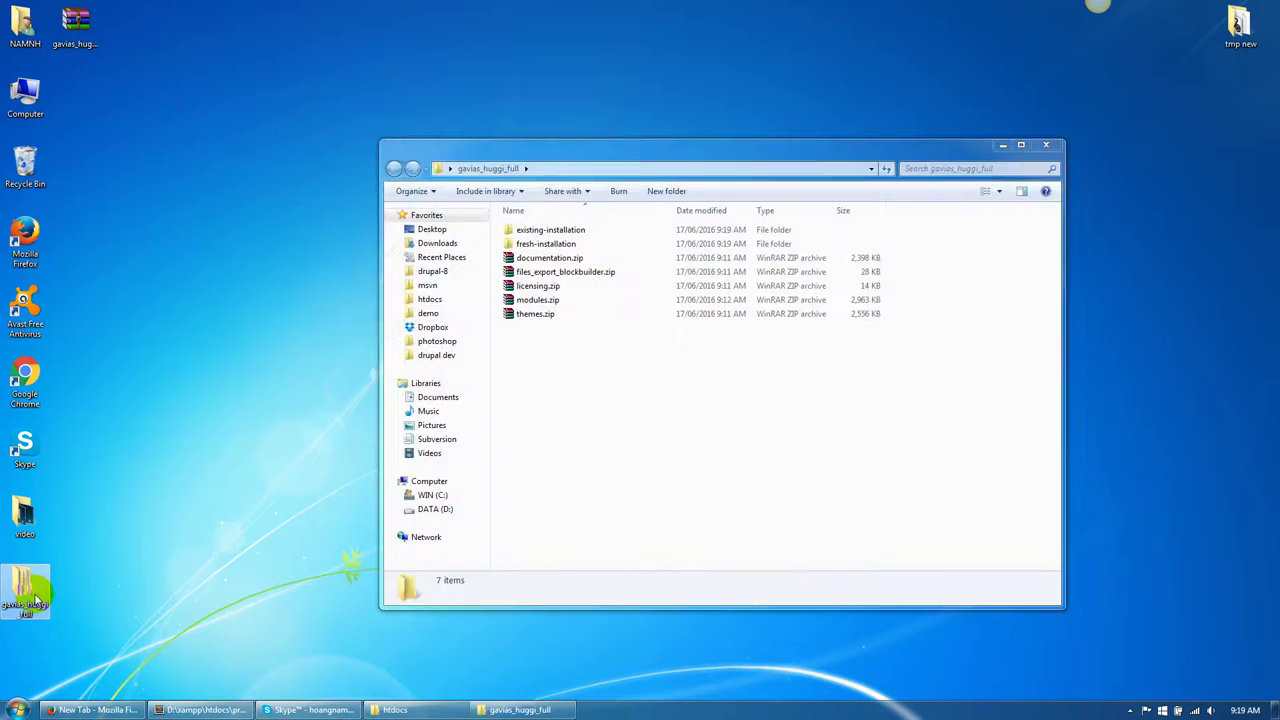
{"action": "left_click", "coordinate": [545, 229]}
{"action": "left_click", "coordinate": [545, 245]}
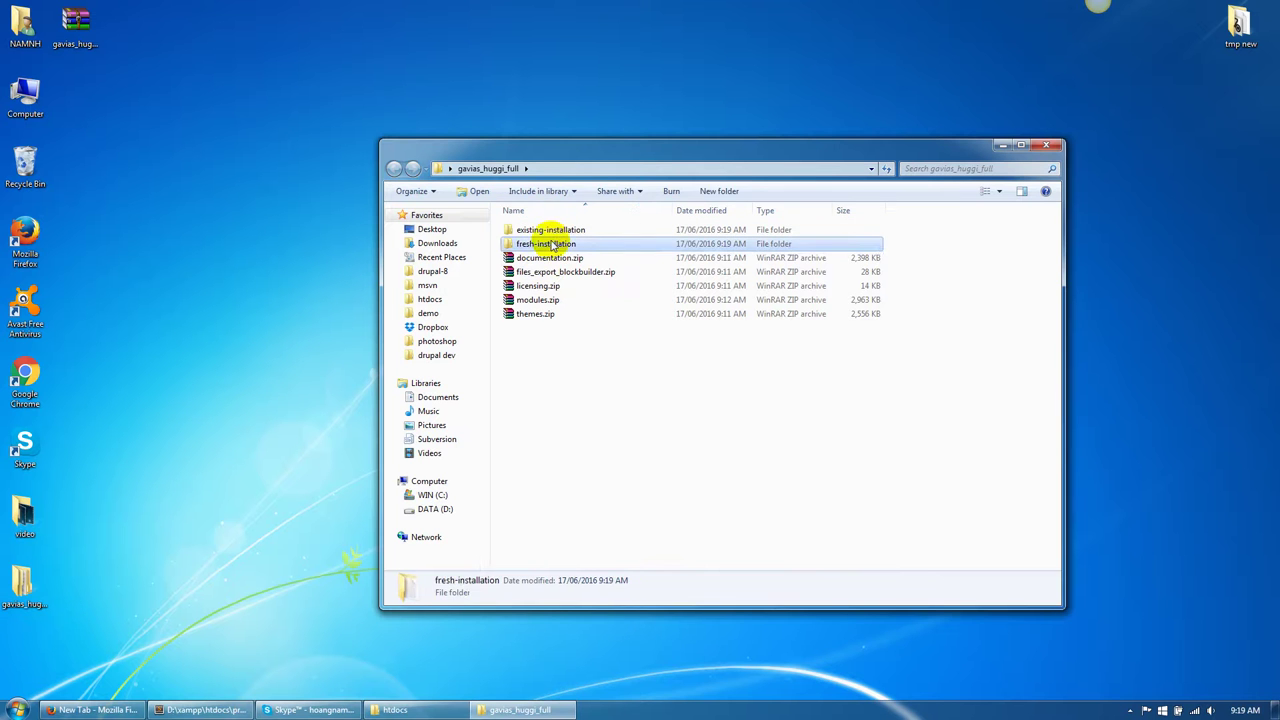
{"action": "left_click", "coordinate": [548, 260]}
{"action": "left_click", "coordinate": [548, 272]}
{"action": "left_click", "coordinate": [542, 286]}
{"action": "left_click", "coordinate": [536, 300]}
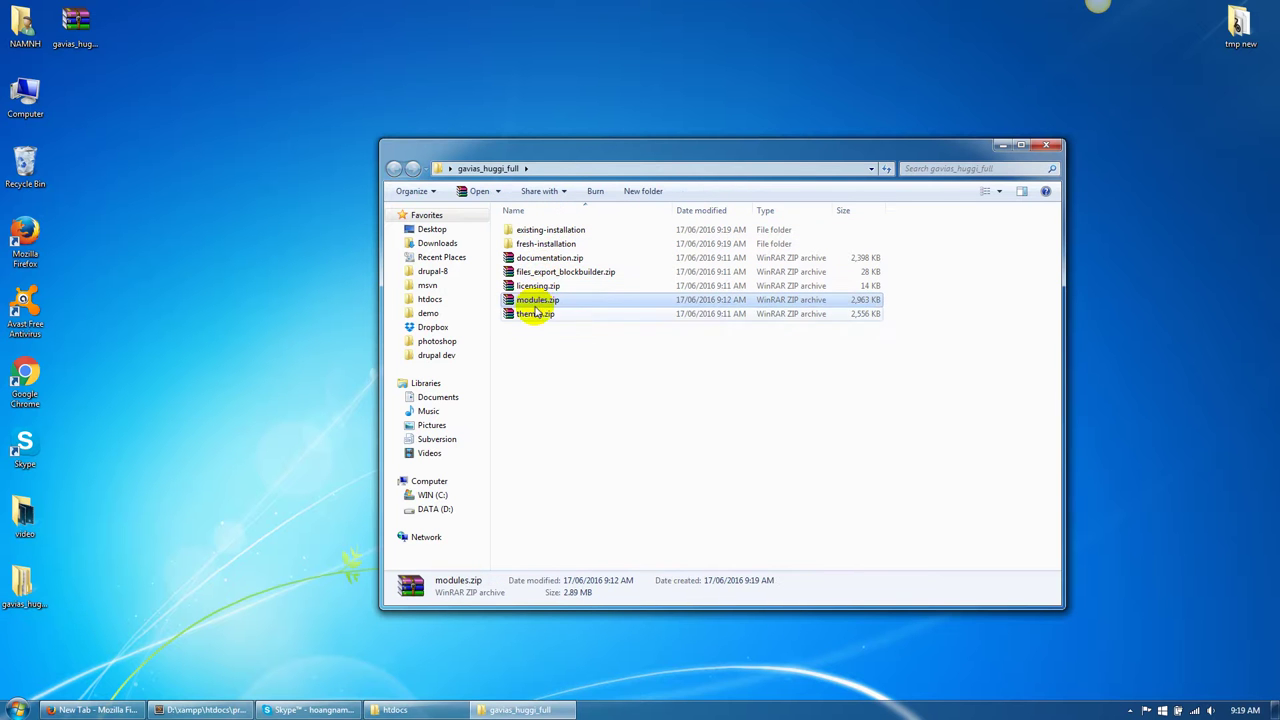
{"action": "left_click", "coordinate": [536, 313]}
Open fresh-installation and review its demo, database.sql and database.sql.zip entries.
{"action": "double_click", "coordinate": [549, 246]}
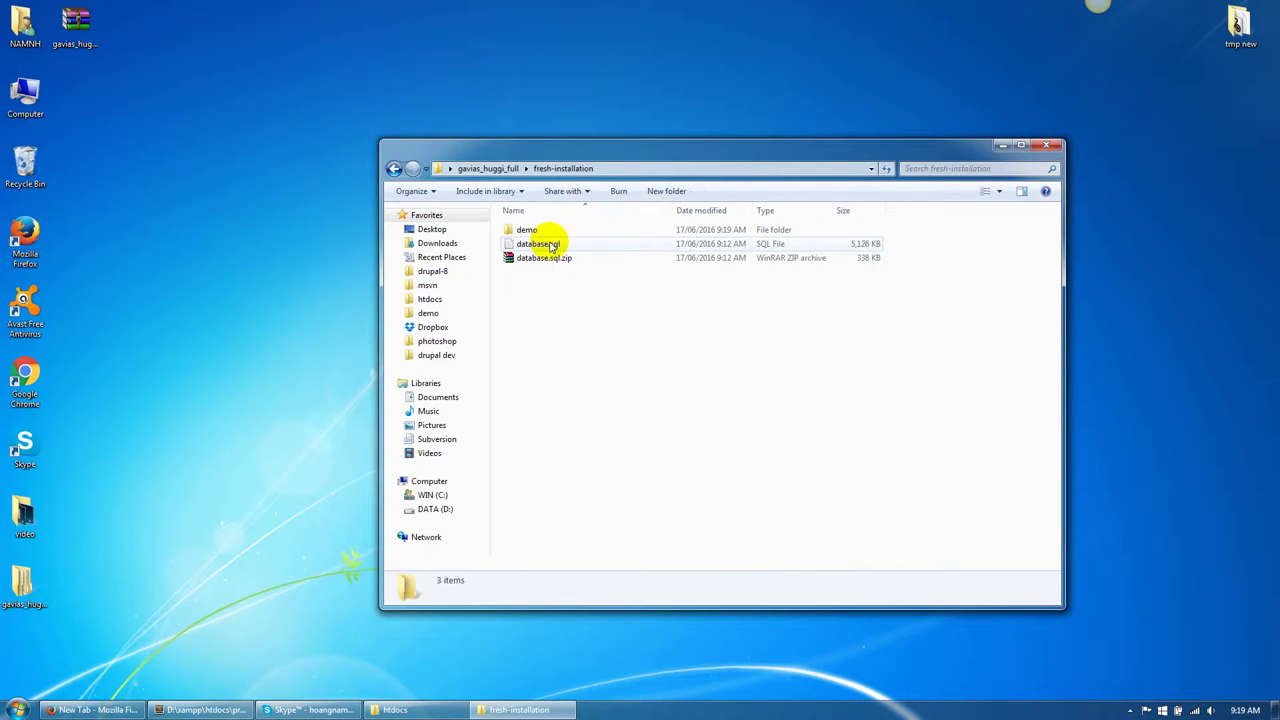
{"action": "left_click", "coordinate": [543, 229]}
{"action": "left_click", "coordinate": [538, 244]}
{"action": "left_click", "coordinate": [548, 258]}
{"action": "left_click", "coordinate": [584, 333]}
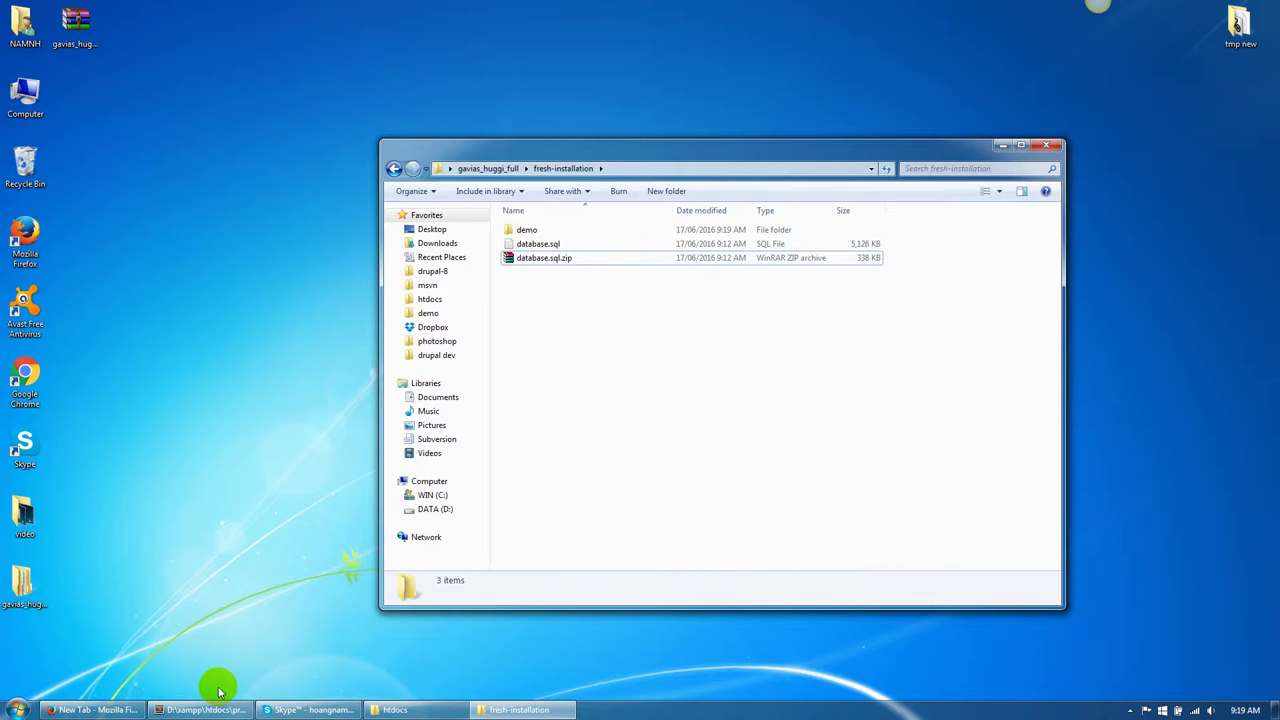
{"action": "left_click", "coordinate": [128, 710]}
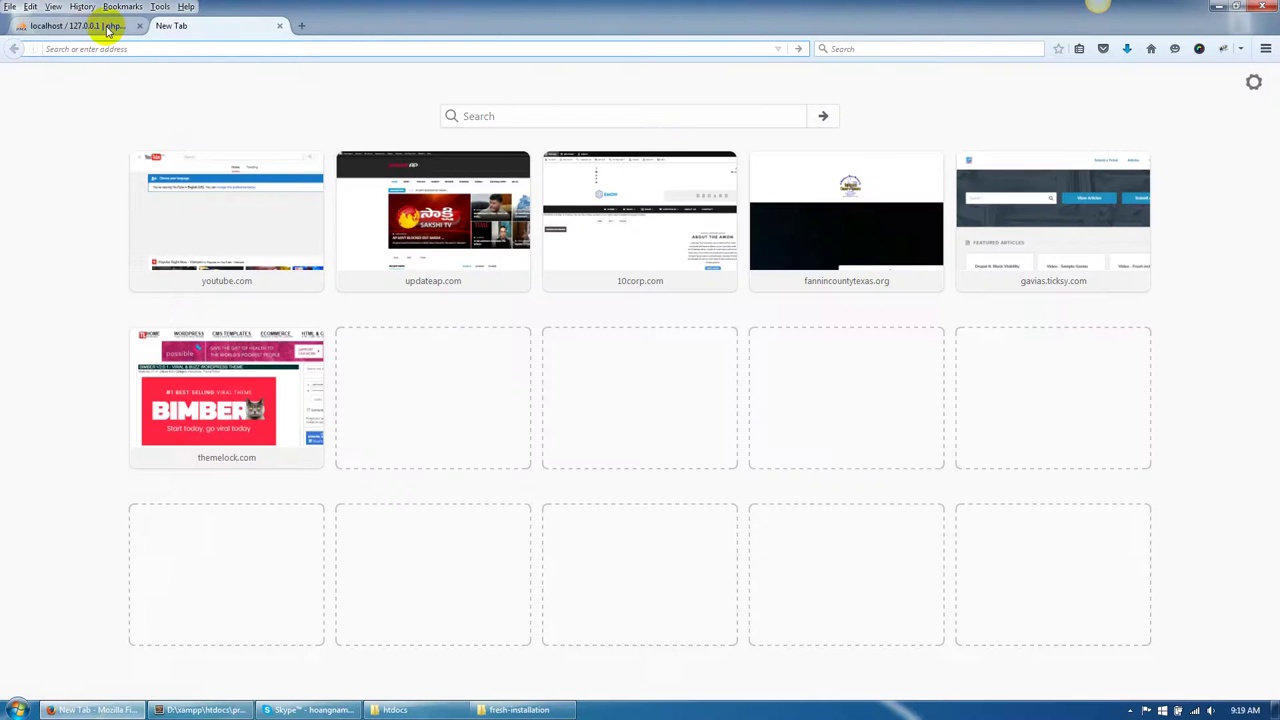
Create an empty phpMyAdmin database named gavias_huggi and go to its Import page.
{"action": "left_click", "coordinate": [100, 25]}
{"action": "left_click", "coordinate": [237, 189]}
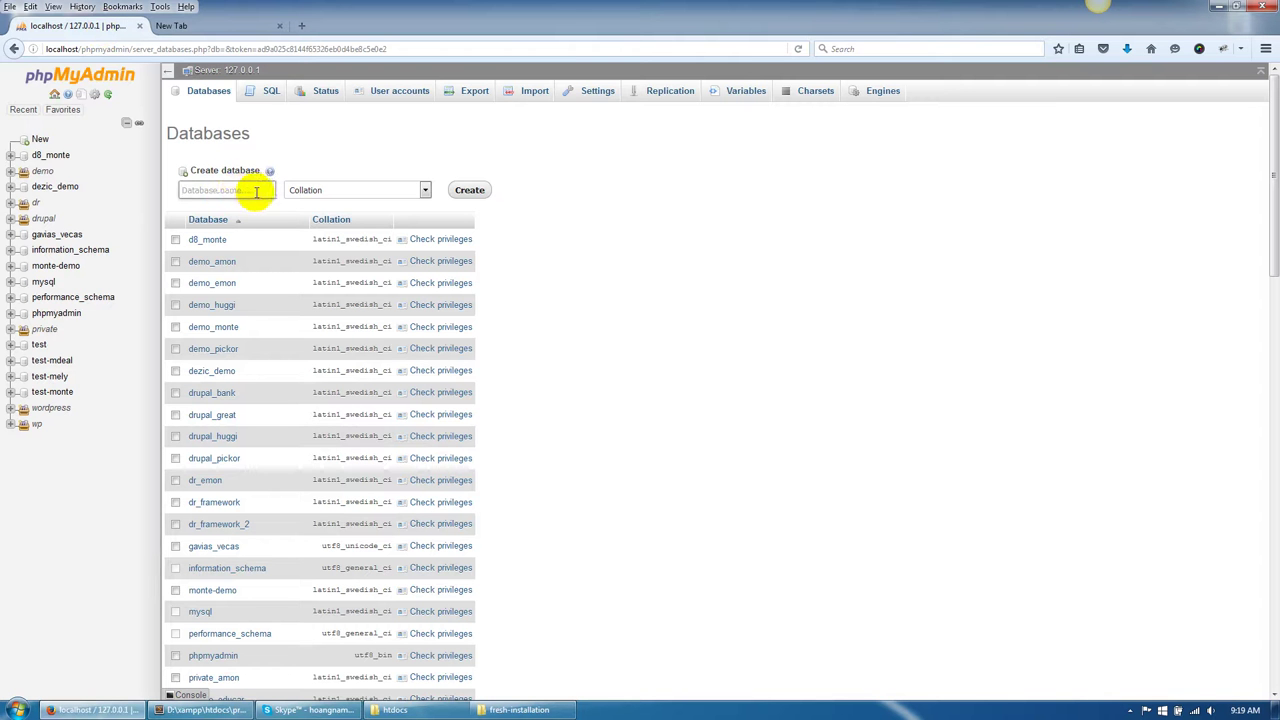
{"action": "left_click", "coordinate": [240, 189]}
{"action": "type", "text": "ga"}
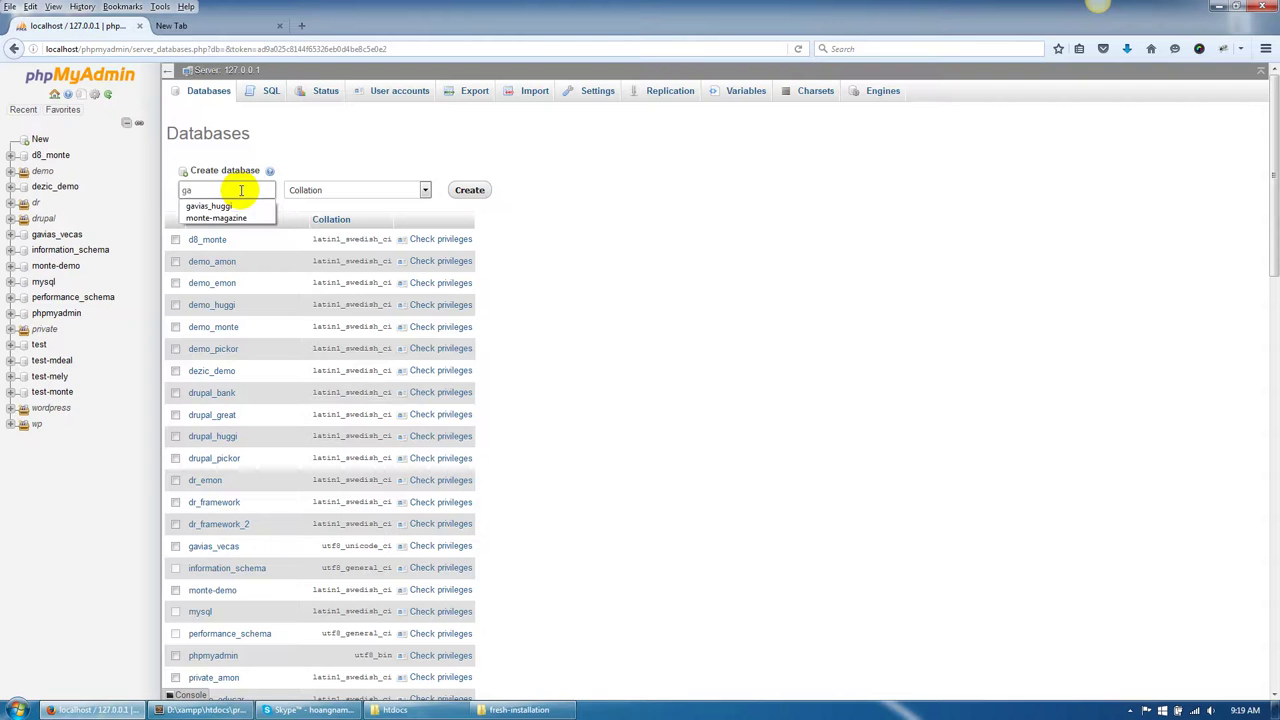
{"action": "type", "text": "vias"}
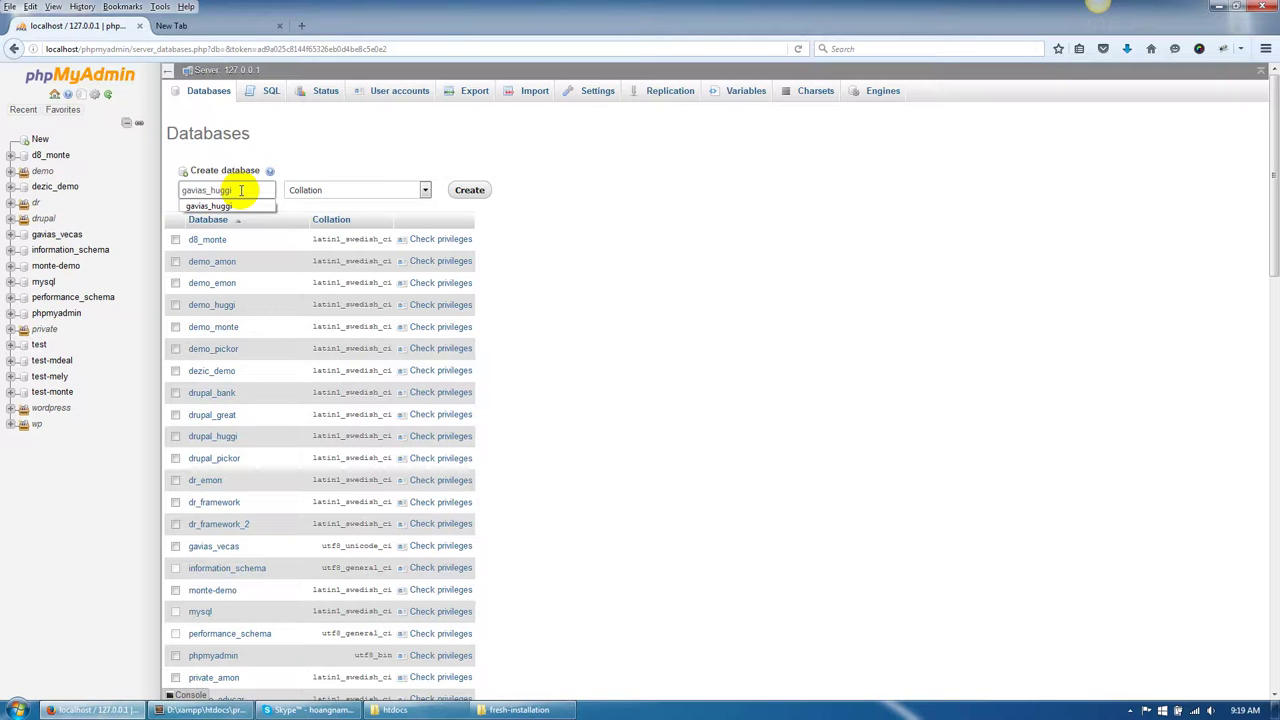
{"action": "type", "text": "_huggi"}
{"action": "left_click", "coordinate": [466, 191]}
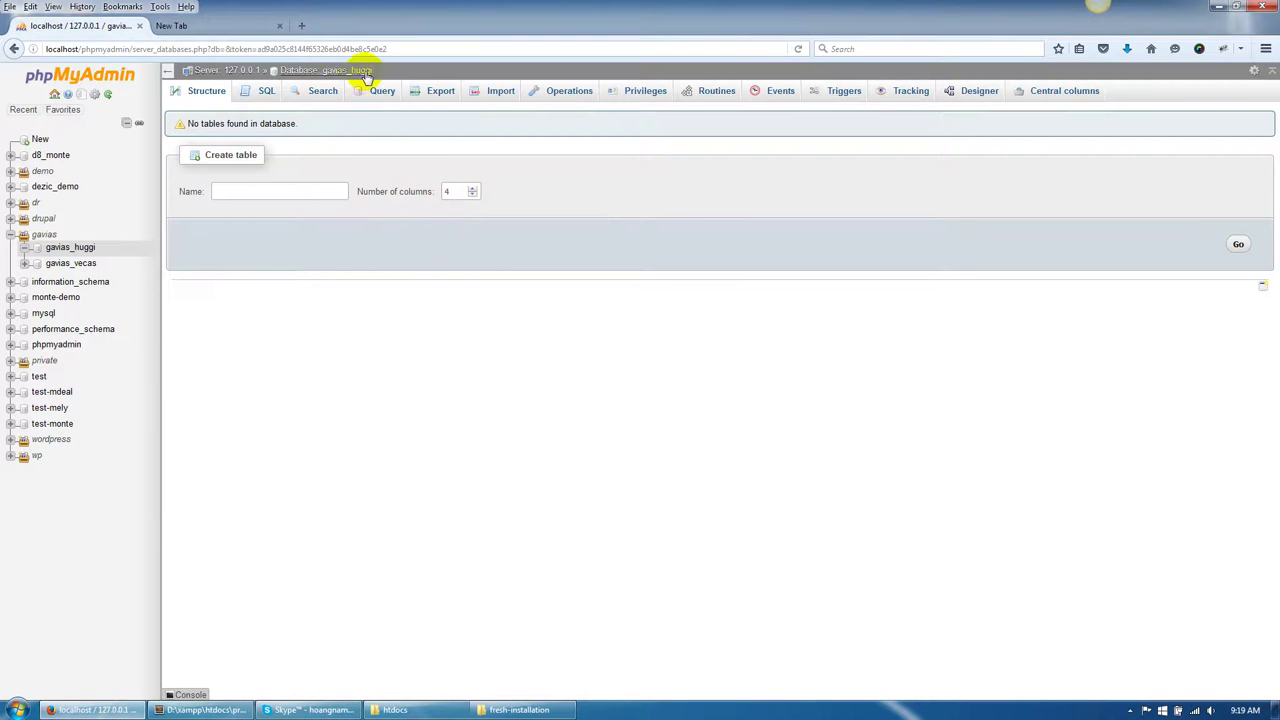
{"action": "left_click", "coordinate": [501, 97]}
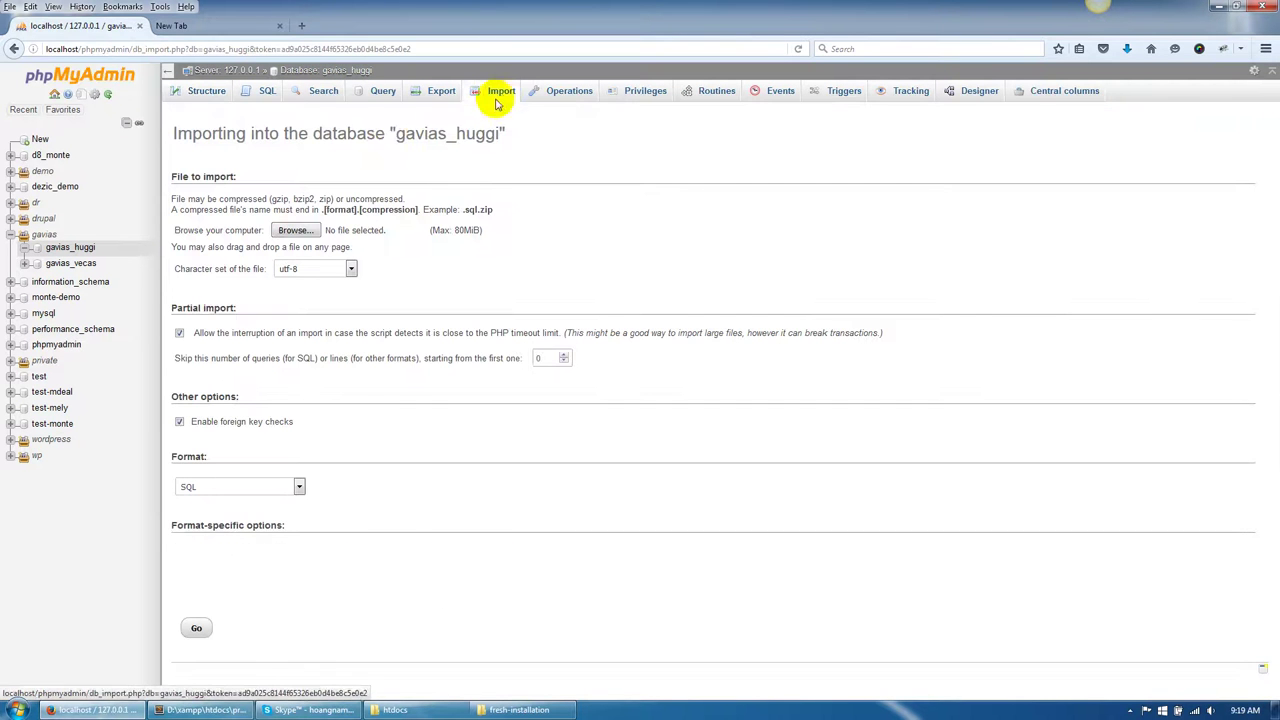
Choose Desktop/gavias_huggi_full/fresh-installation/database.sql.zip as the import file.
{"action": "left_click_drag", "start_coordinate": [398, 134], "coordinate": [497, 137]}
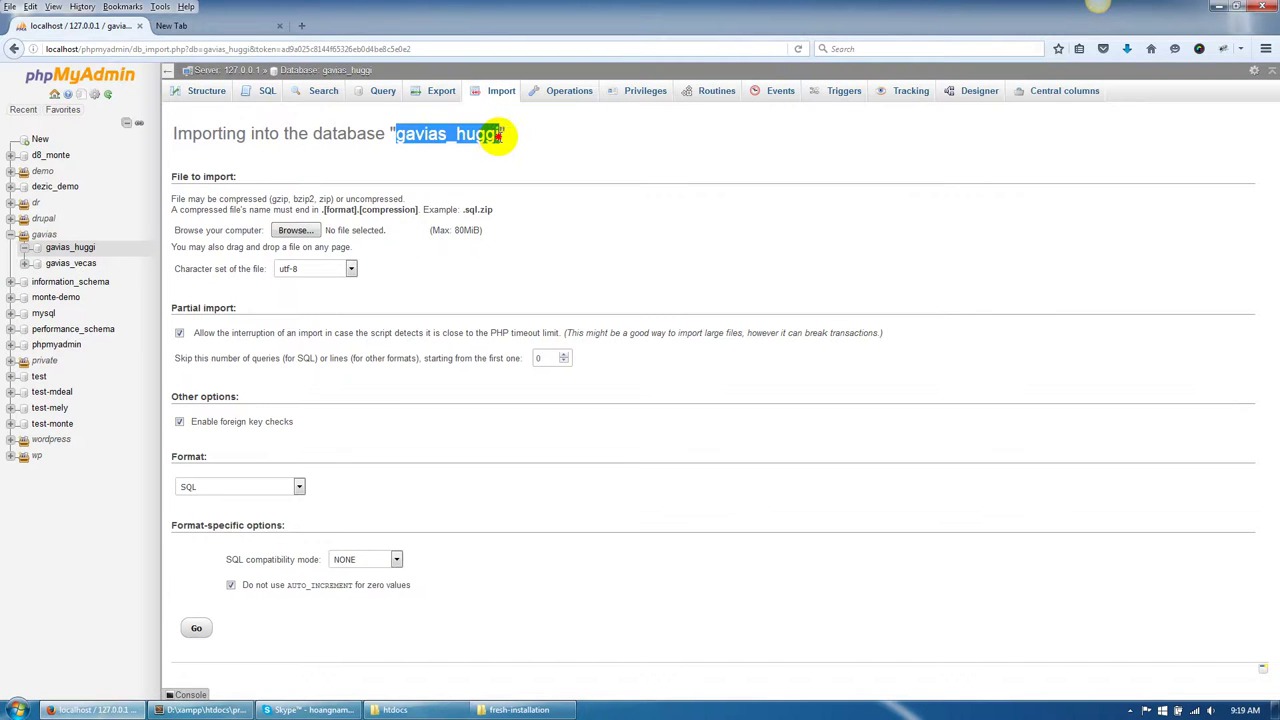
{"action": "left_click", "coordinate": [498, 137]}
{"action": "left_click", "coordinate": [296, 230]}
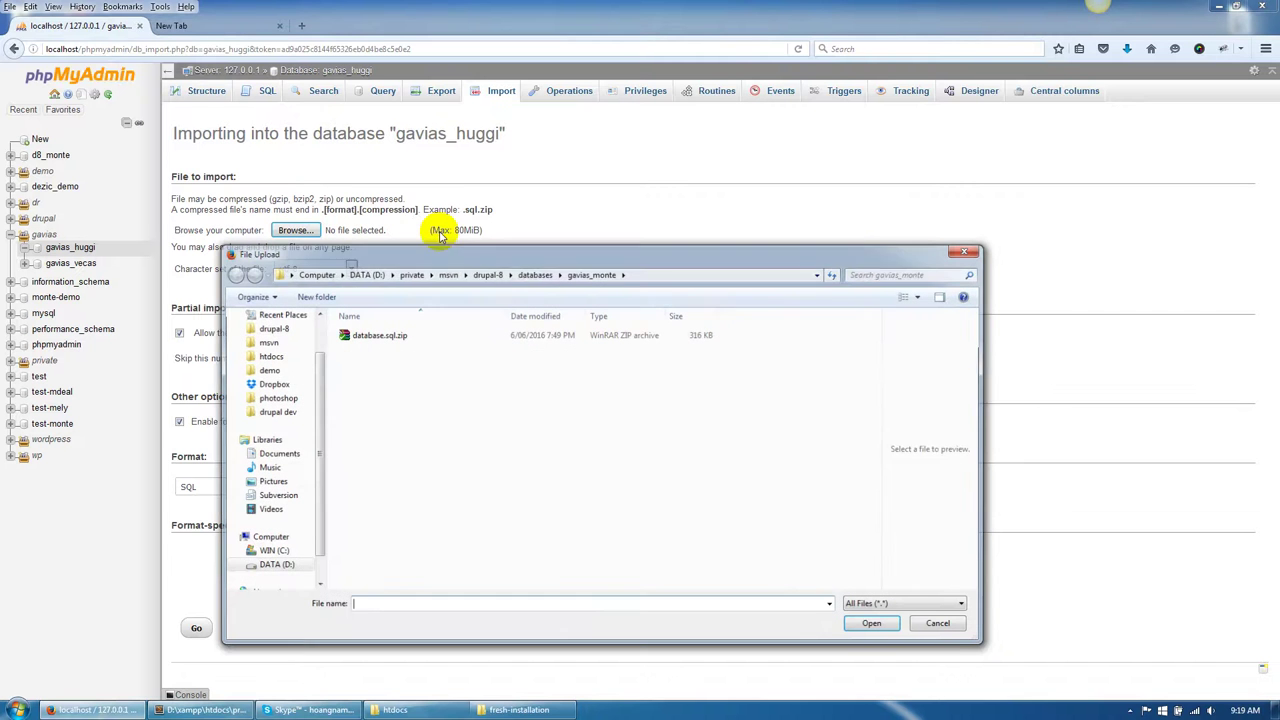
{"action": "left_click", "coordinate": [320, 345]}
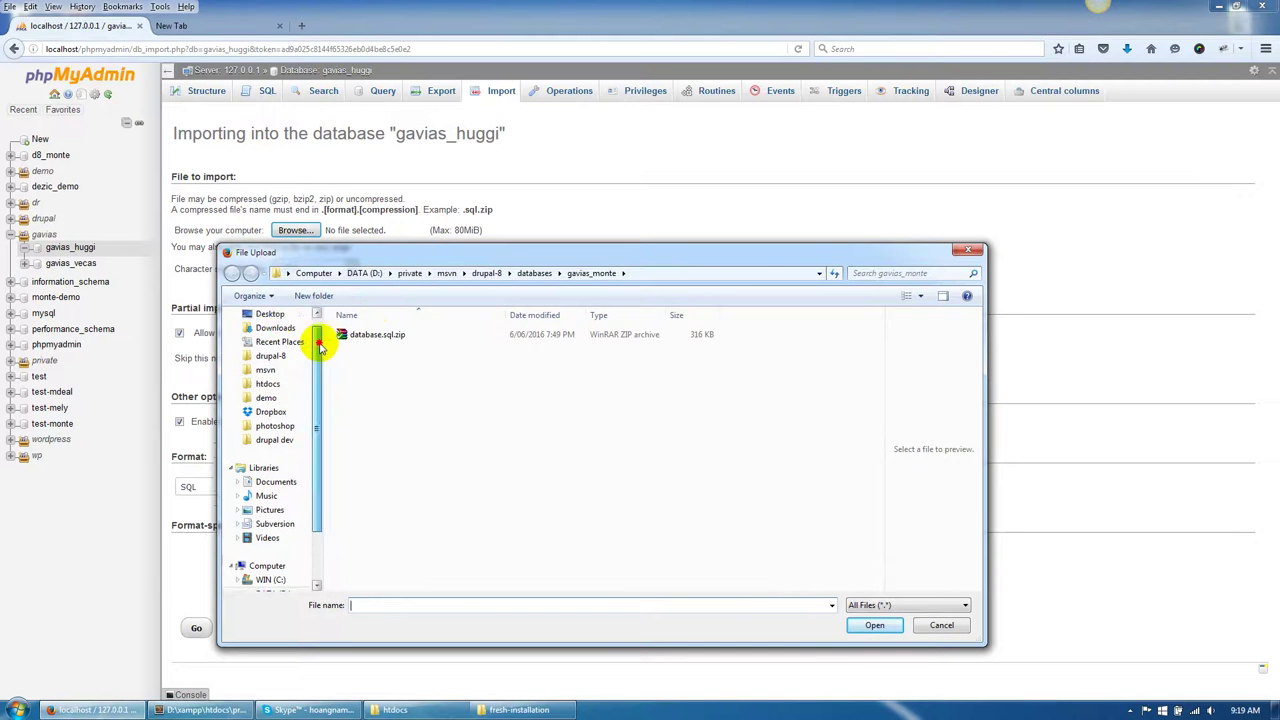
{"action": "left_click", "coordinate": [272, 333]}
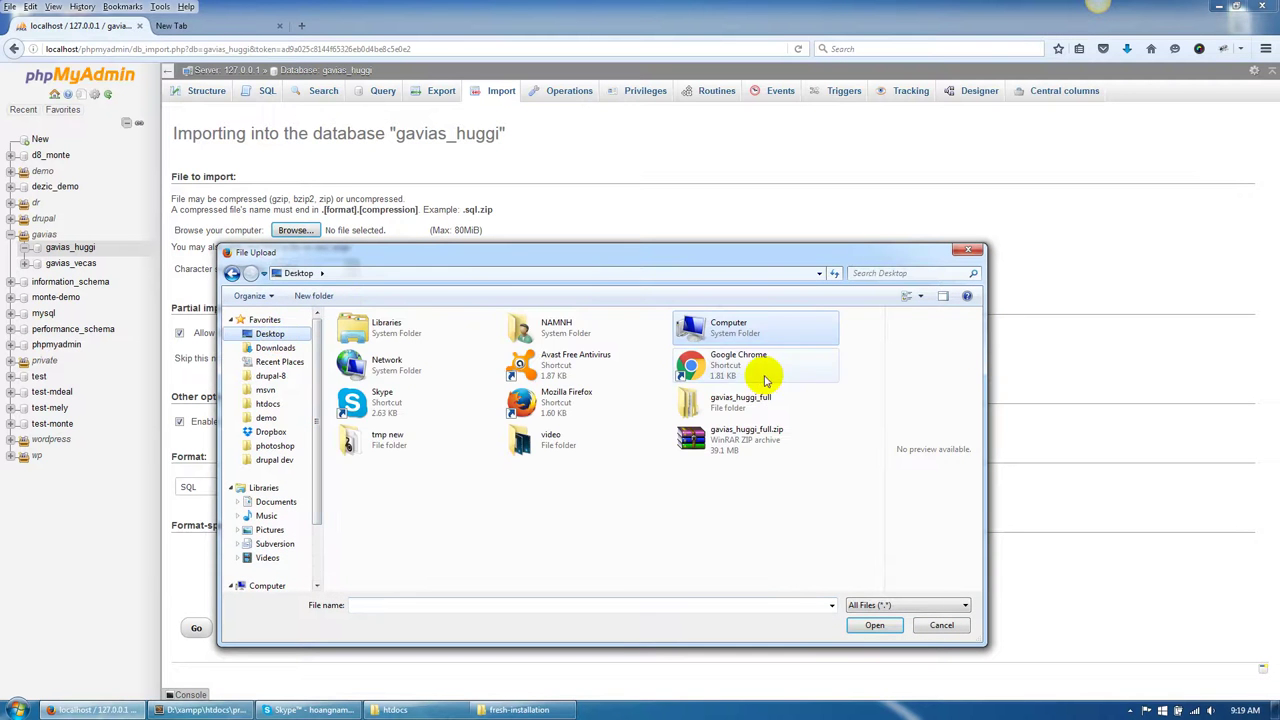
{"action": "left_click", "coordinate": [753, 406]}
{"action": "double_click", "coordinate": [757, 408]}
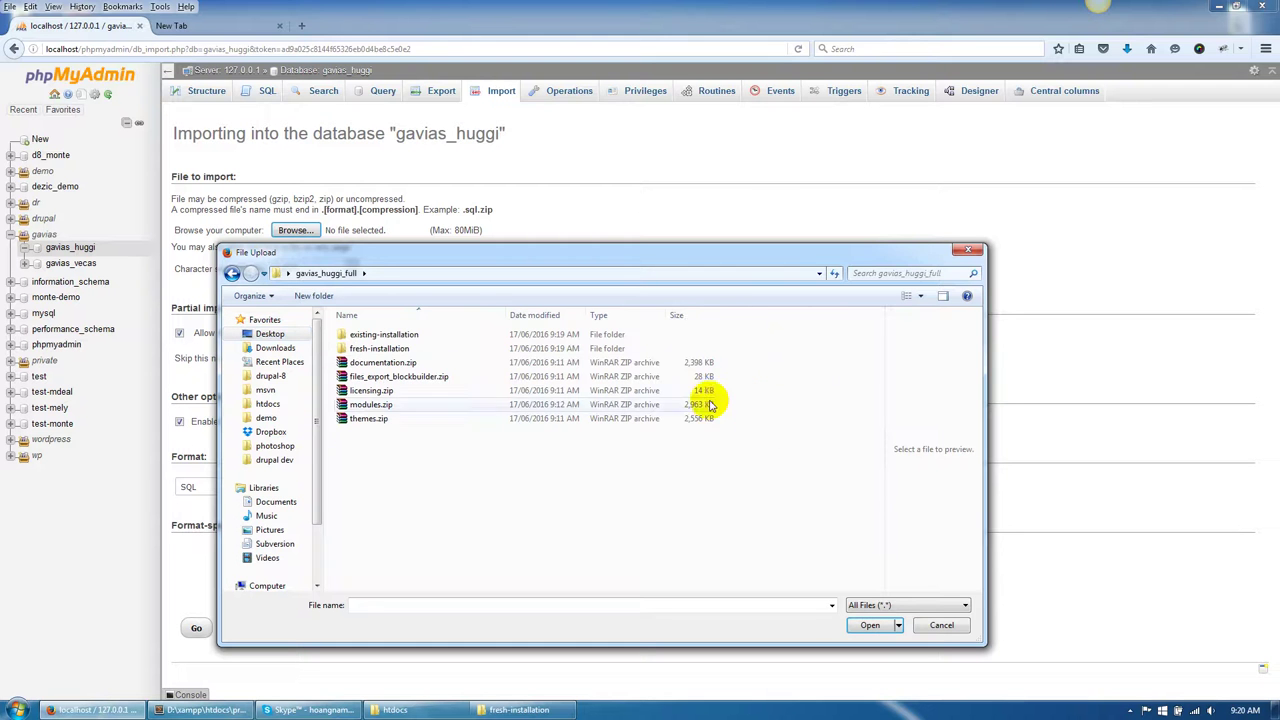
{"action": "double_click", "coordinate": [385, 348]}
{"action": "left_click", "coordinate": [372, 362]}
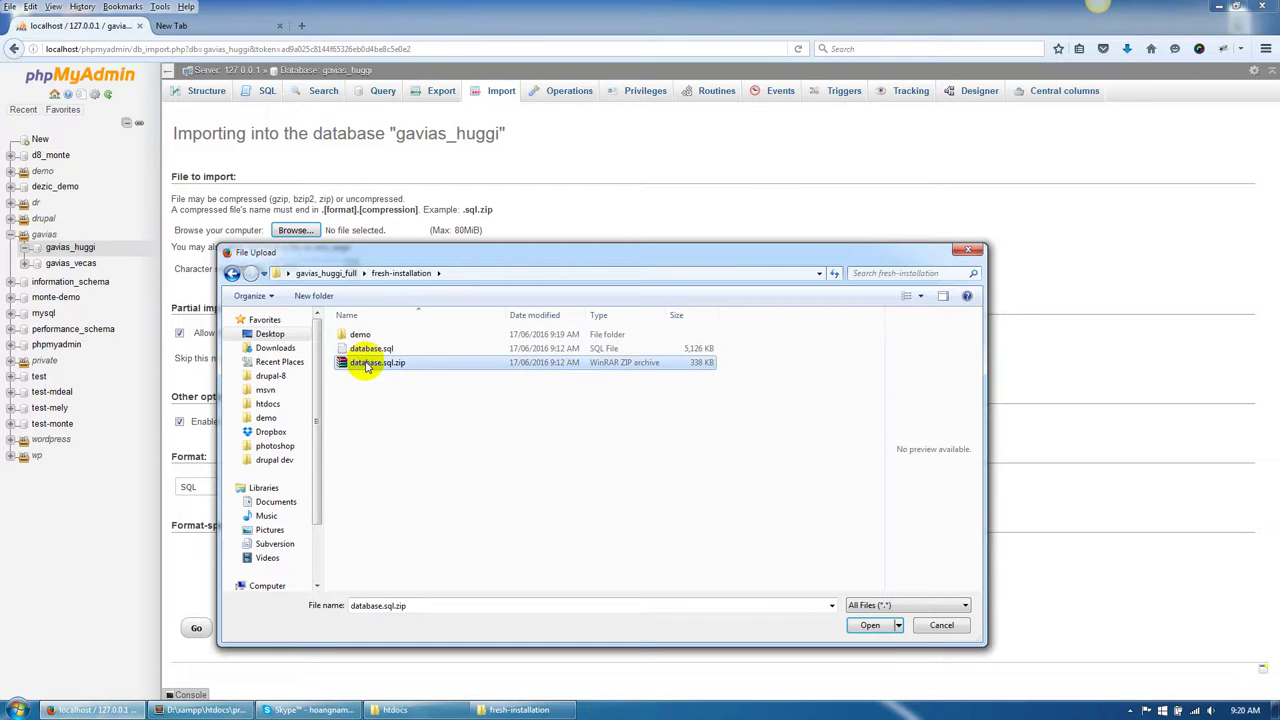
{"action": "left_click", "coordinate": [866, 624]}
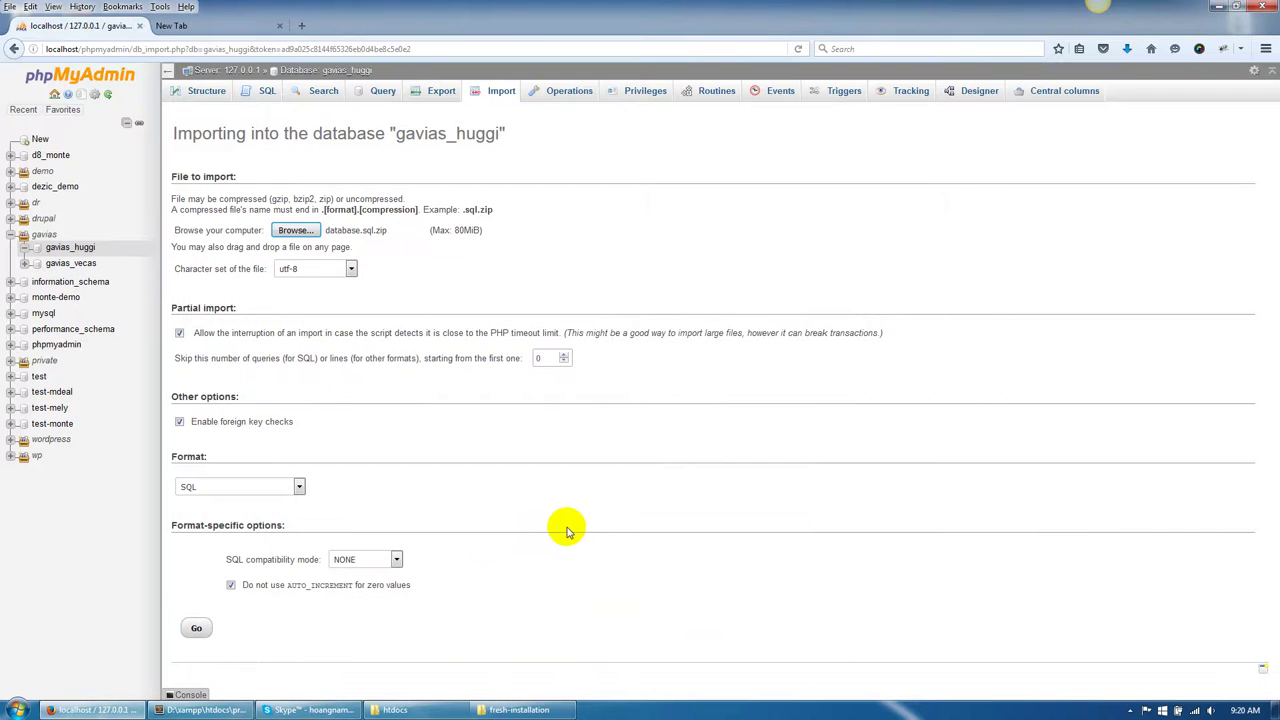
Run the import into gavias_huggi (404 queries executed) and return to the fresh-installation folder.
{"action": "left_click", "coordinate": [194, 630]}
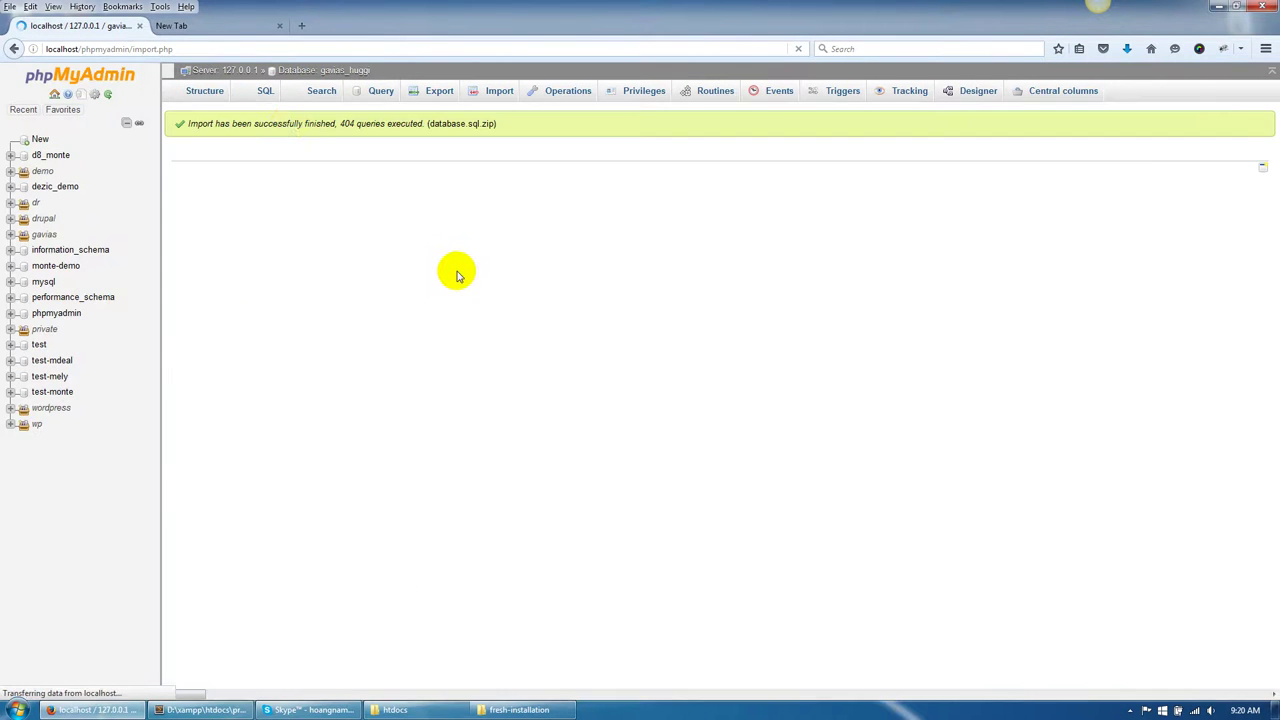
{"action": "left_click_drag", "start_coordinate": [288, 123], "coordinate": [534, 169]}
{"action": "left_click", "coordinate": [534, 169]}
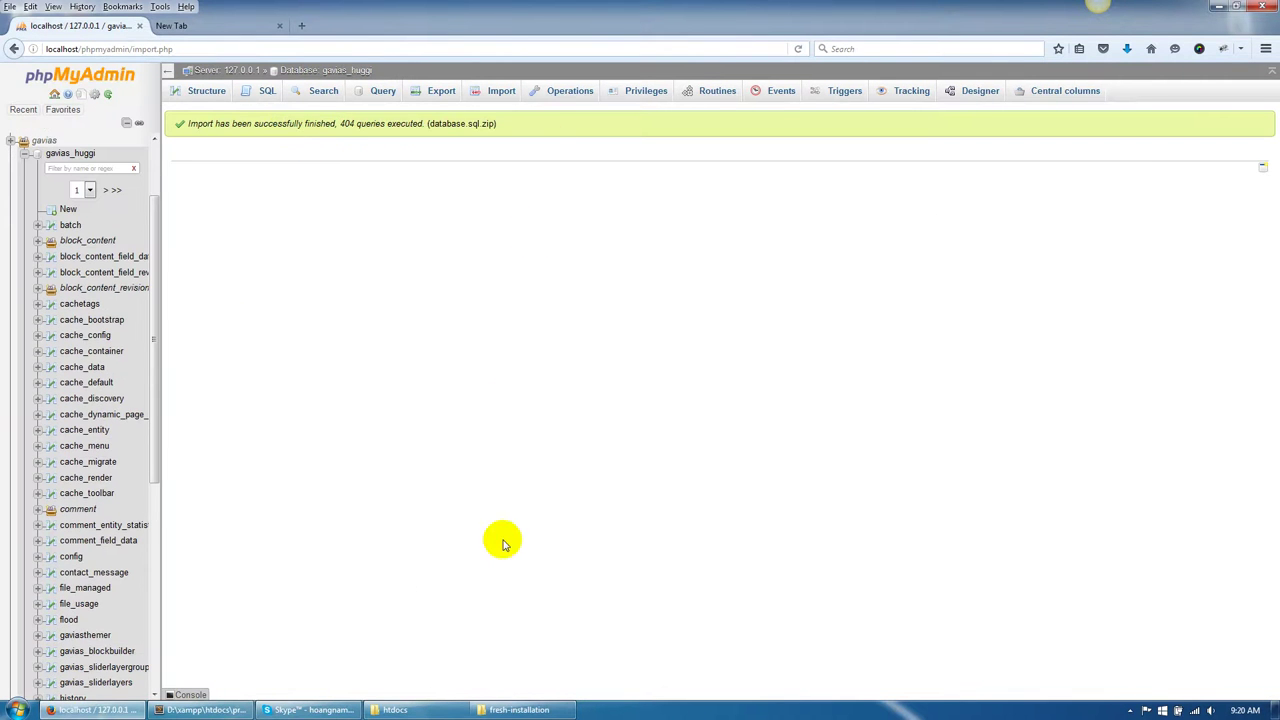
{"action": "left_click", "coordinate": [520, 710]}
{"action": "left_click", "coordinate": [527, 232]}
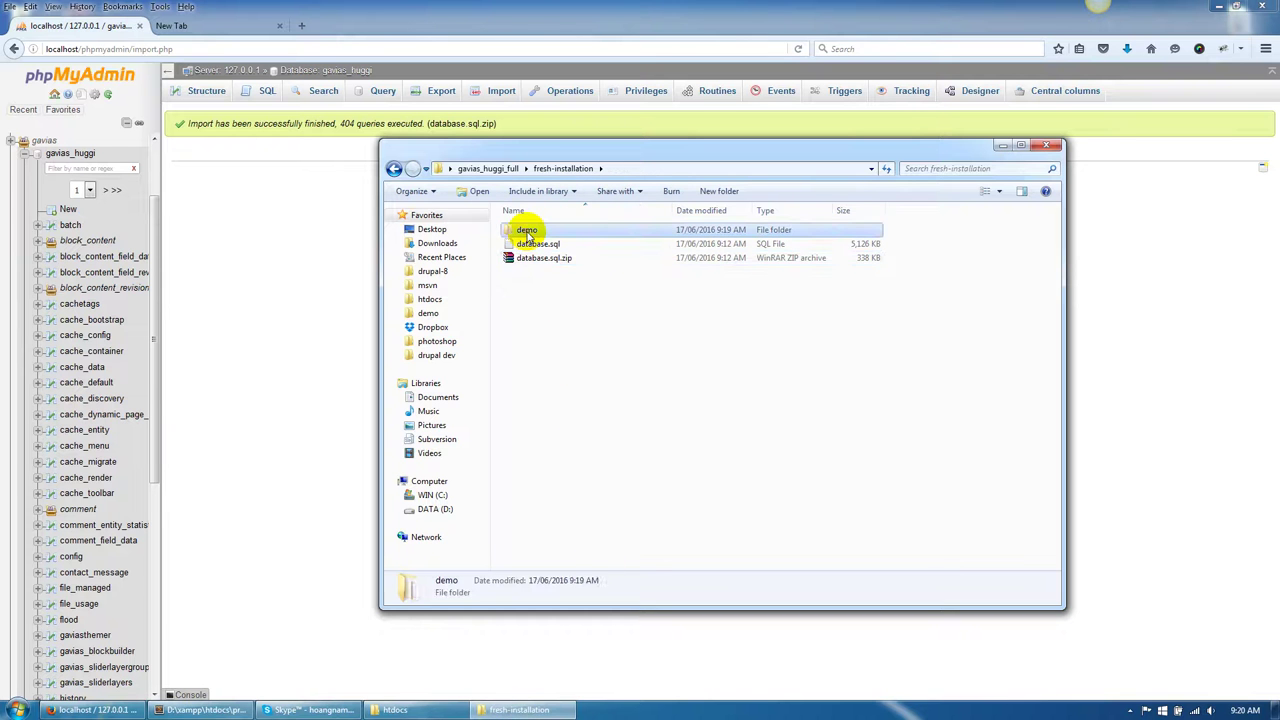
Copy all the files and folders inside the demo folder.
{"action": "double_click", "coordinate": [527, 232]}
{"action": "key", "text": "ctrl+a"}
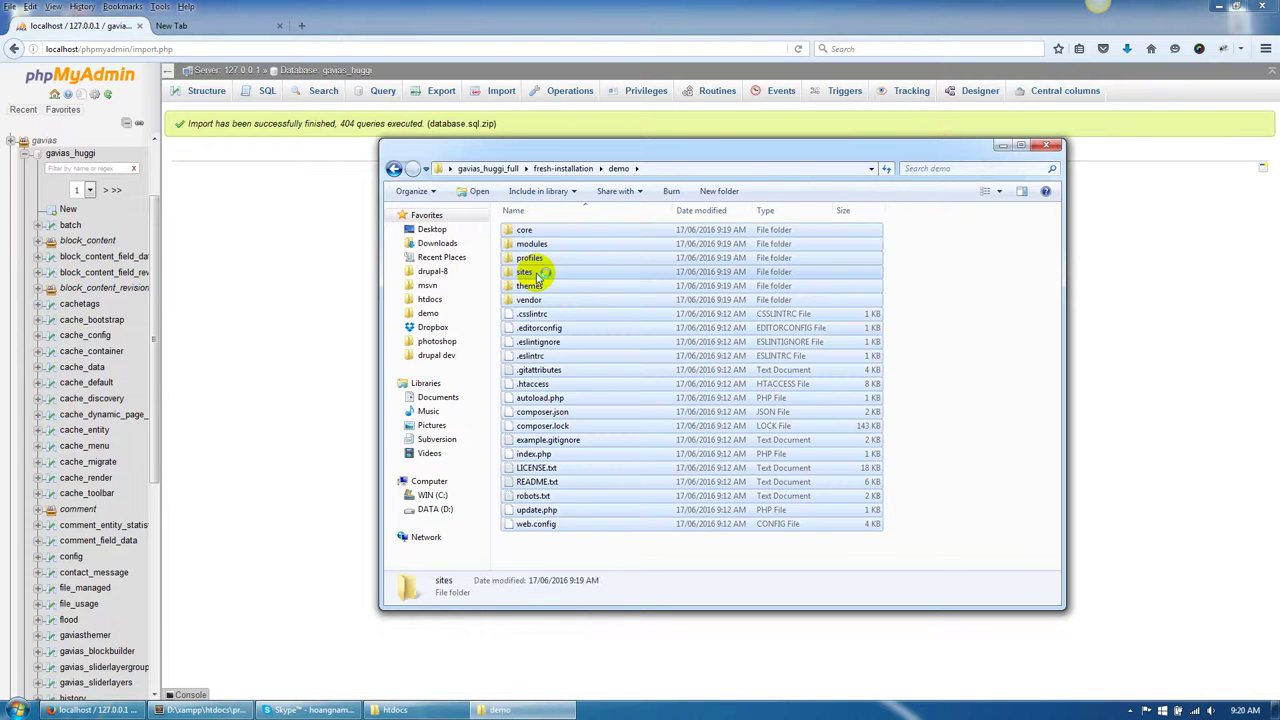
{"action": "right_click", "coordinate": [537, 274]}
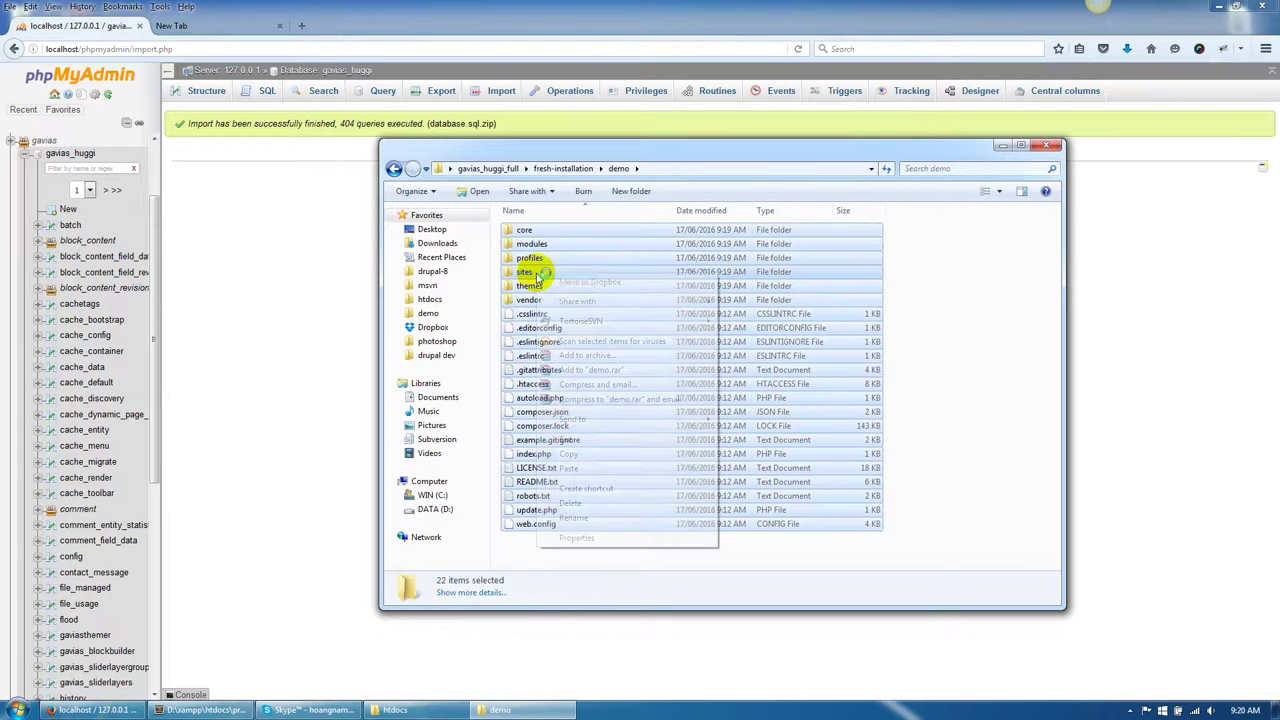
{"action": "left_click", "coordinate": [580, 452]}
Create a huggi folder in D:\xampp\htdocs and paste the demo files into it.
{"action": "left_click", "coordinate": [395, 710]}
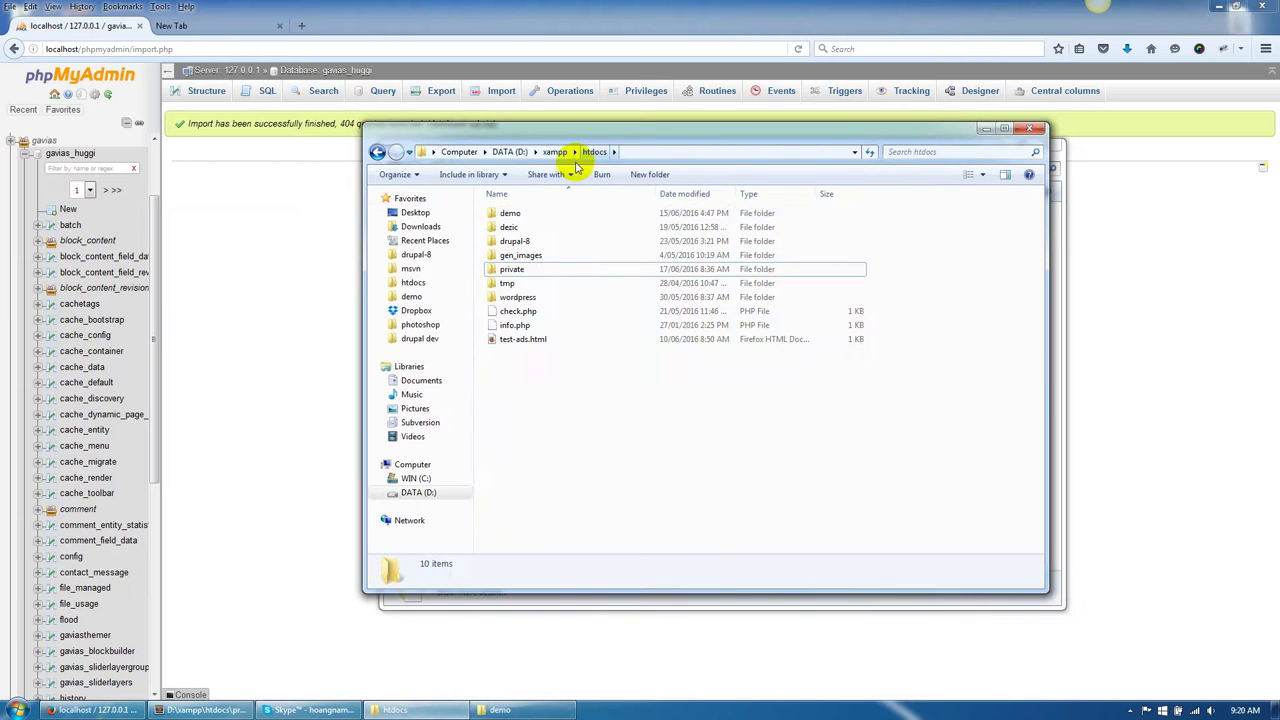
{"action": "left_click", "coordinate": [642, 176]}
{"action": "type", "text": "h"}
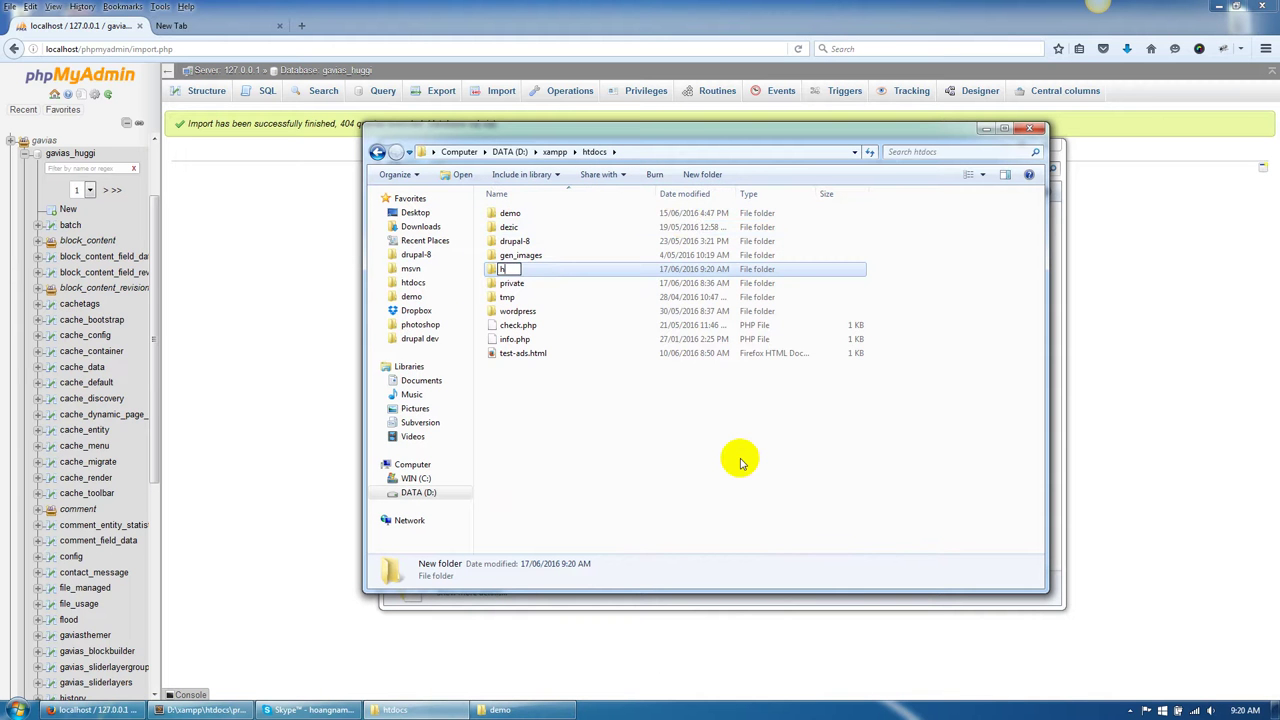
{"action": "key", "text": "Return"}
{"action": "key", "text": "Return"}
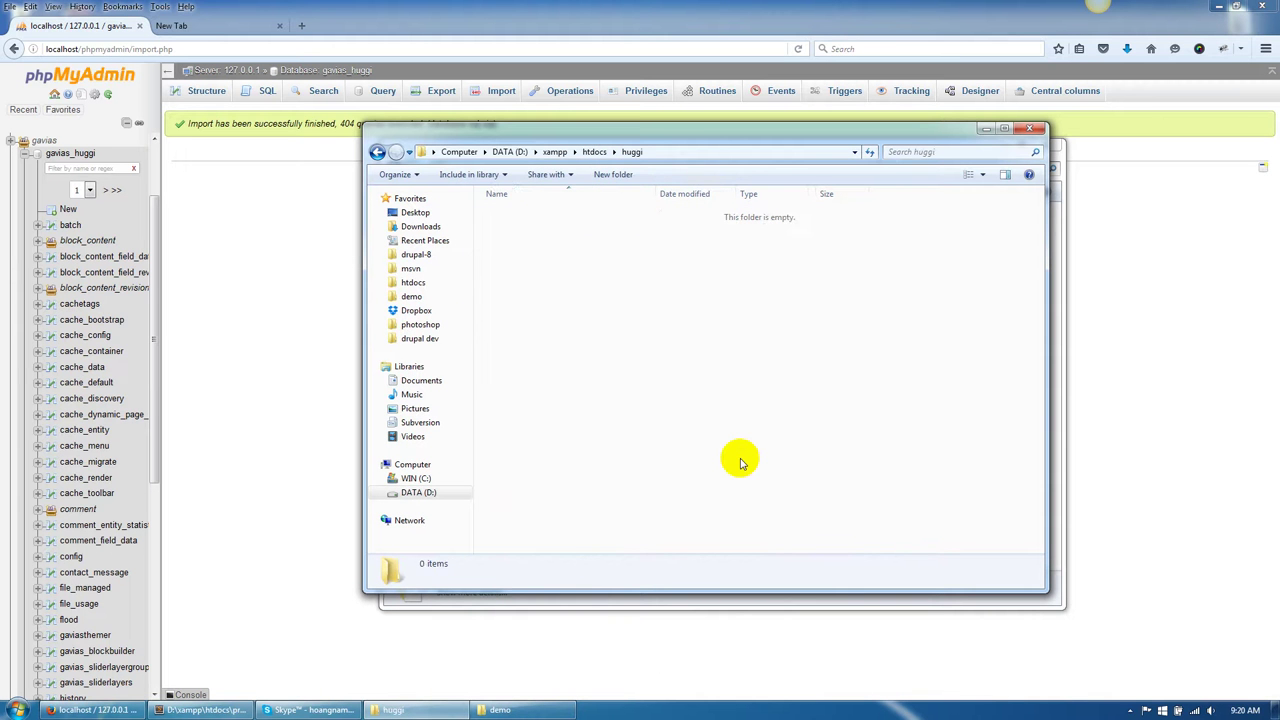
{"action": "right_click", "coordinate": [634, 356]}
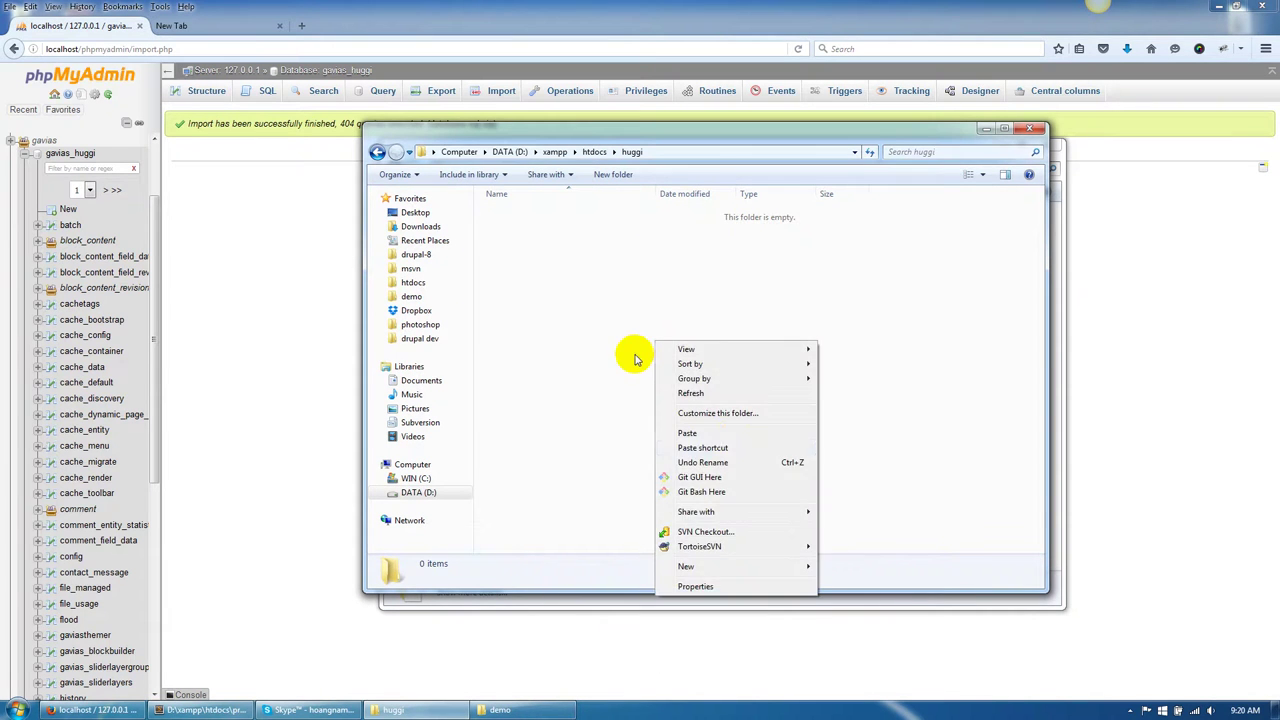
{"action": "left_click", "coordinate": [733, 435]}
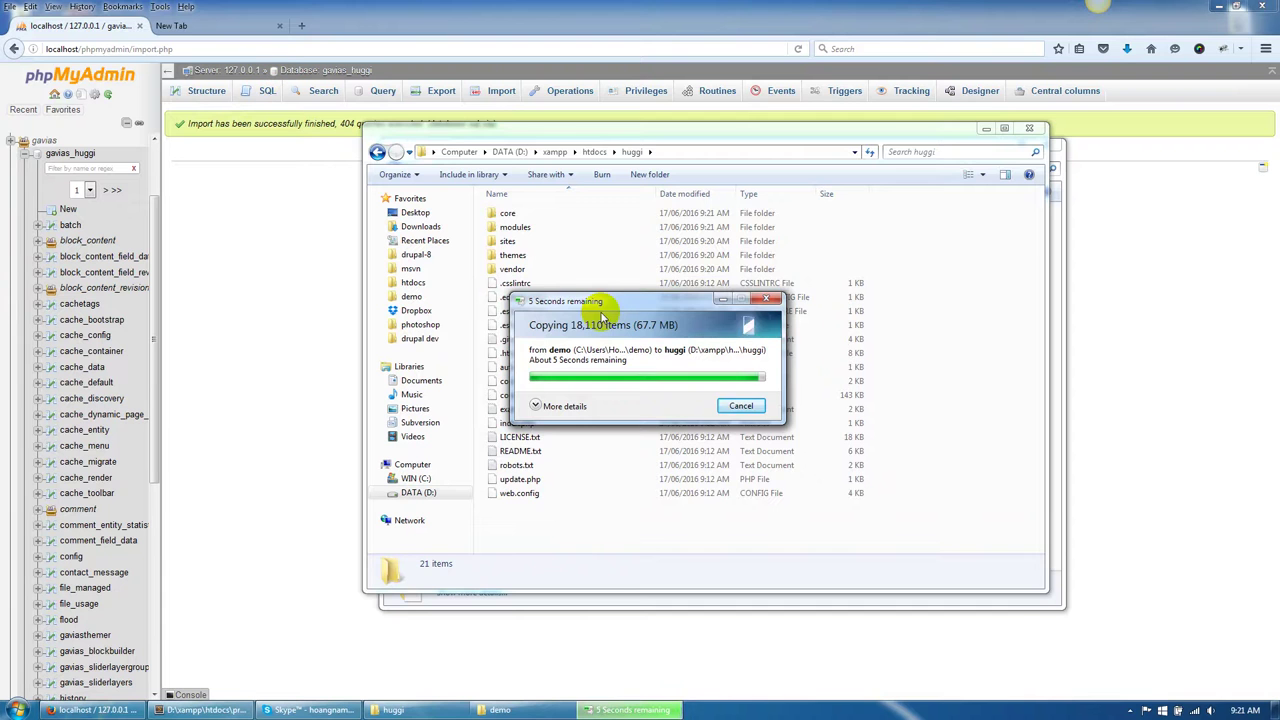
{"action": "left_click", "coordinate": [180, 26]}
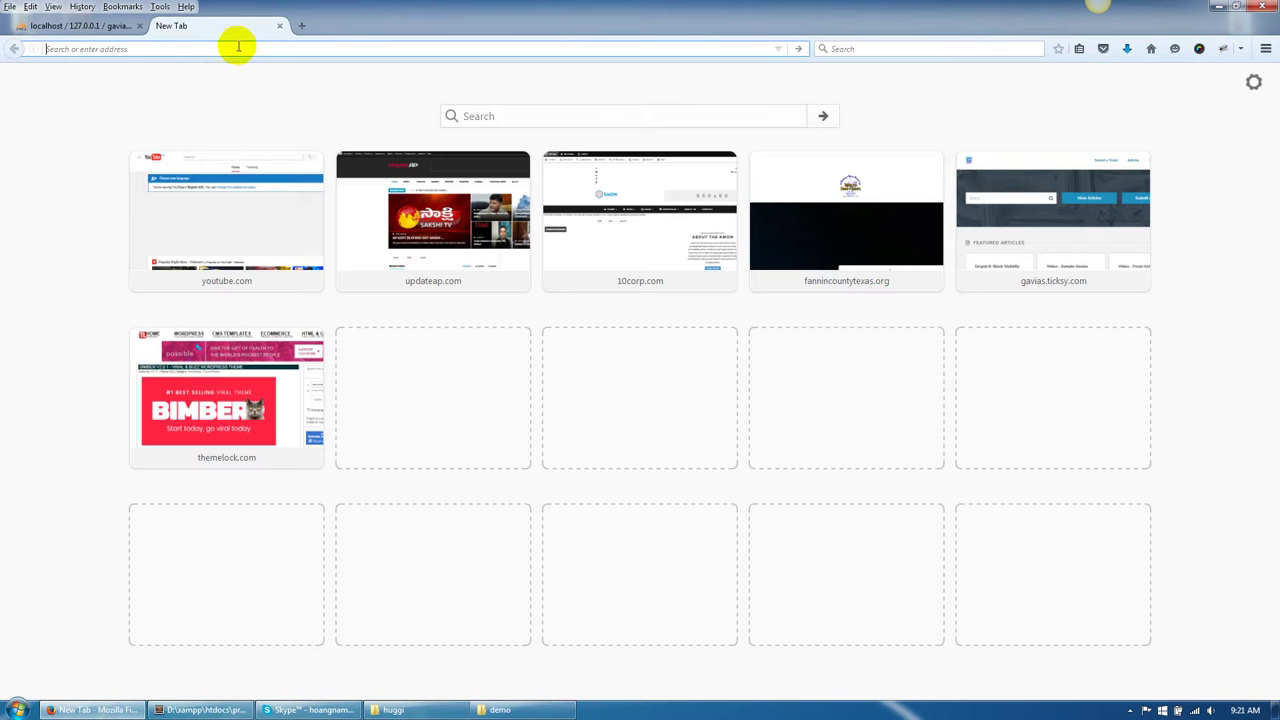
Load localhost/huggi in Firefox to start the Drupal installer.
{"action": "left_click", "coordinate": [238, 47]}
{"action": "type", "text": "l"}
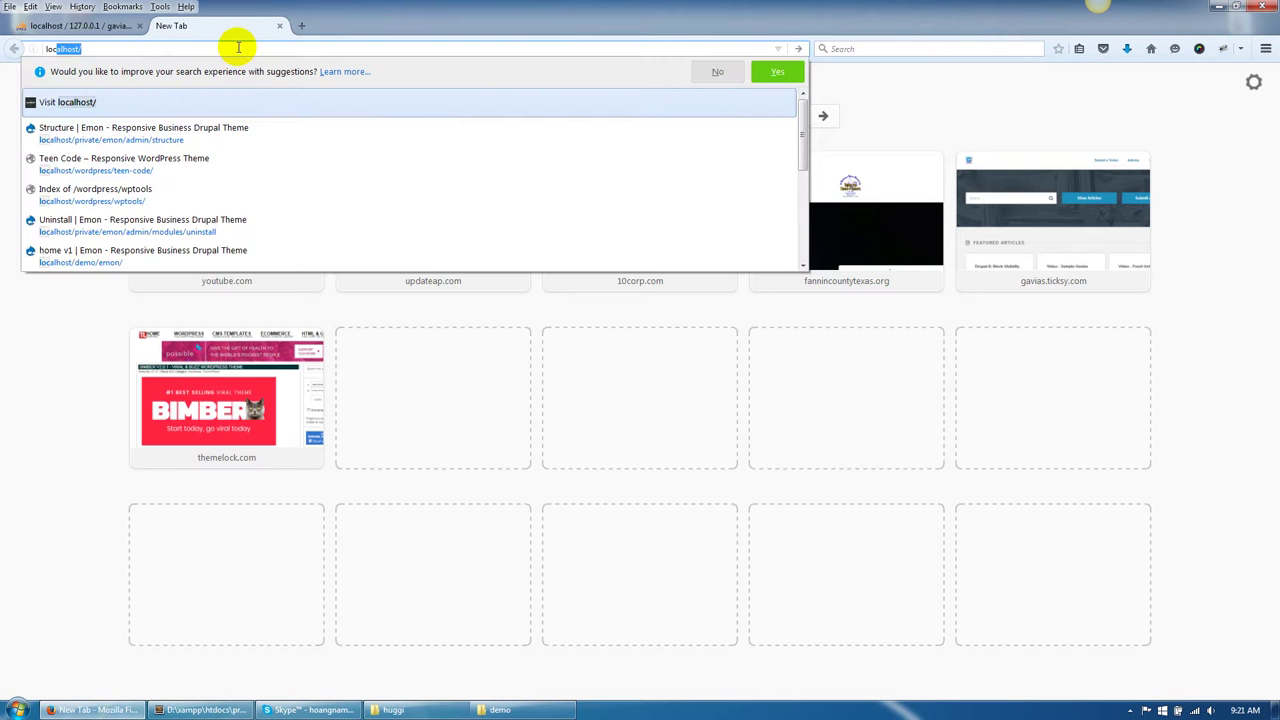
{"action": "type", "text": "oc"}
{"action": "key", "text": "Right"}
{"action": "type", "text": "hug"}
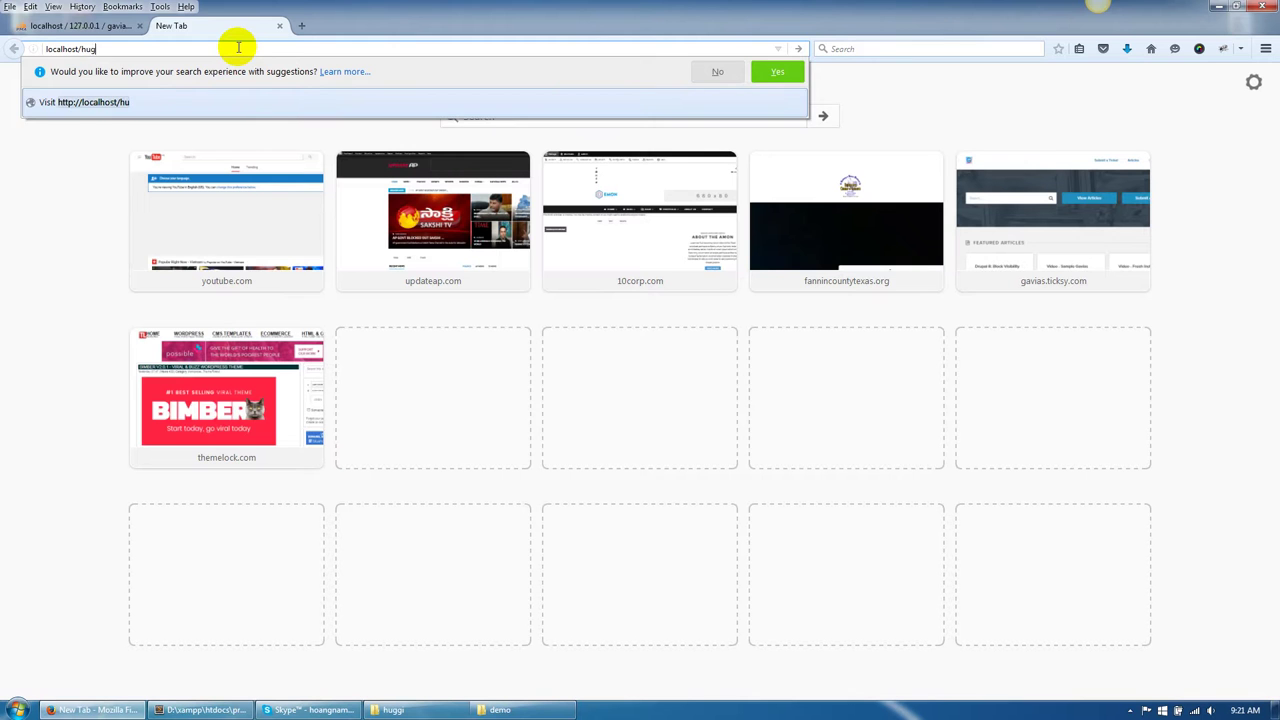
{"action": "key", "text": "Return"}
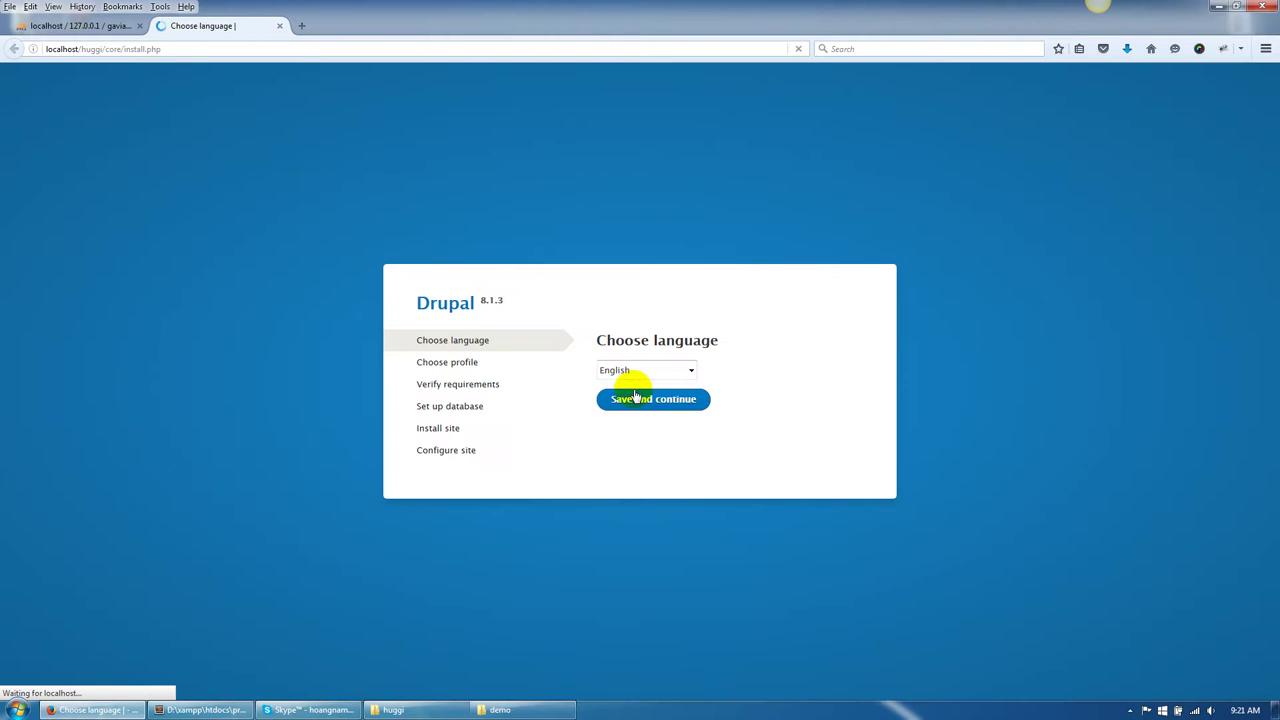
Accept English as the language and the Standard installation profile.
{"action": "left_click", "coordinate": [635, 397]}
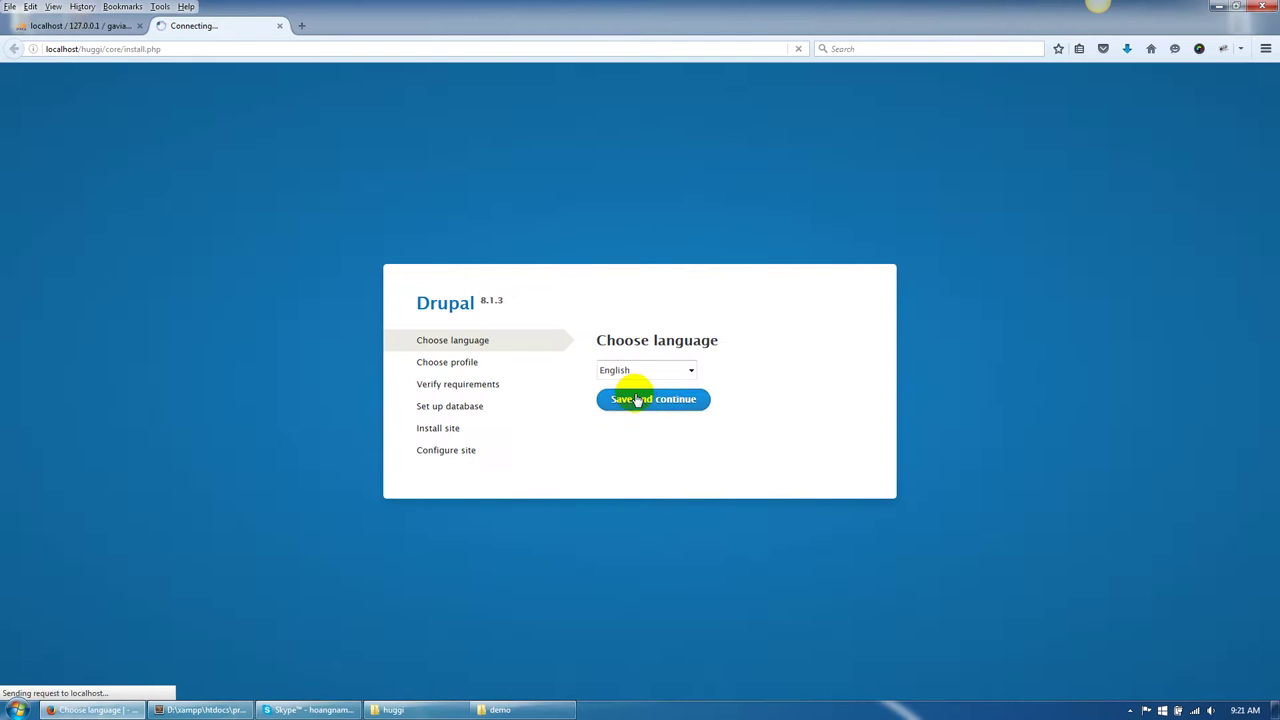
{"action": "left_click", "coordinate": [641, 398]}
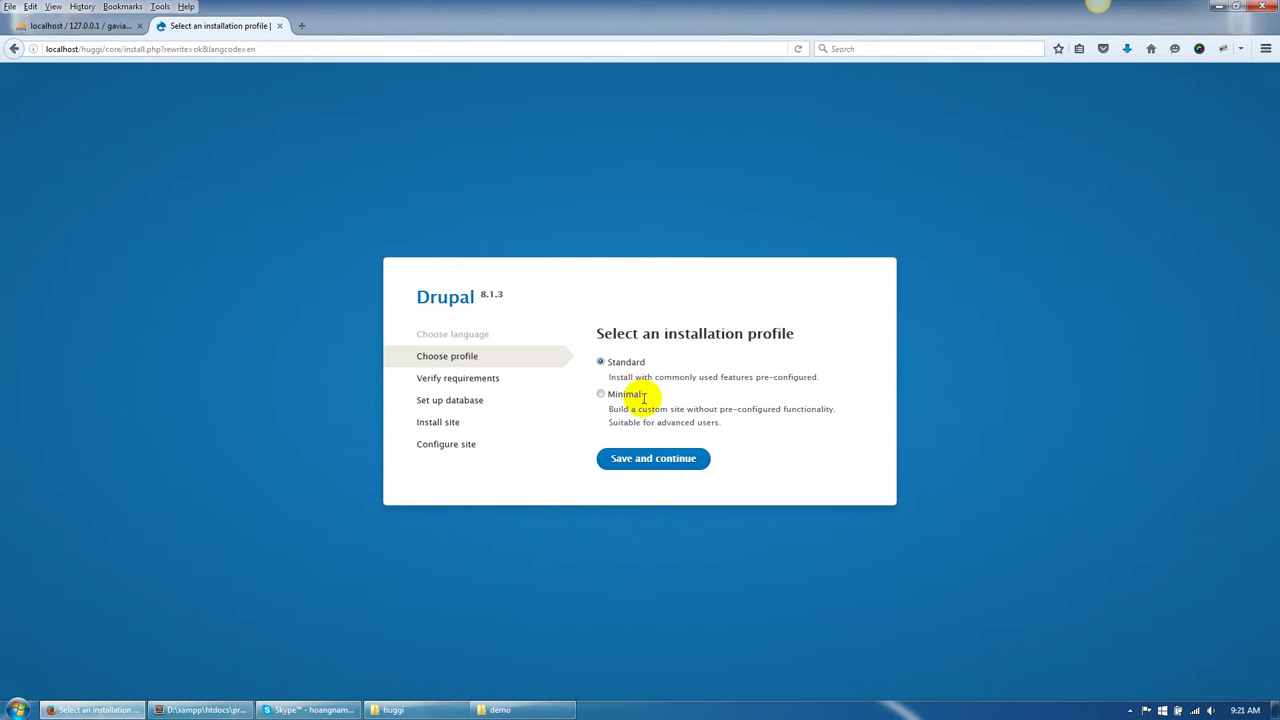
{"action": "left_click", "coordinate": [647, 464]}
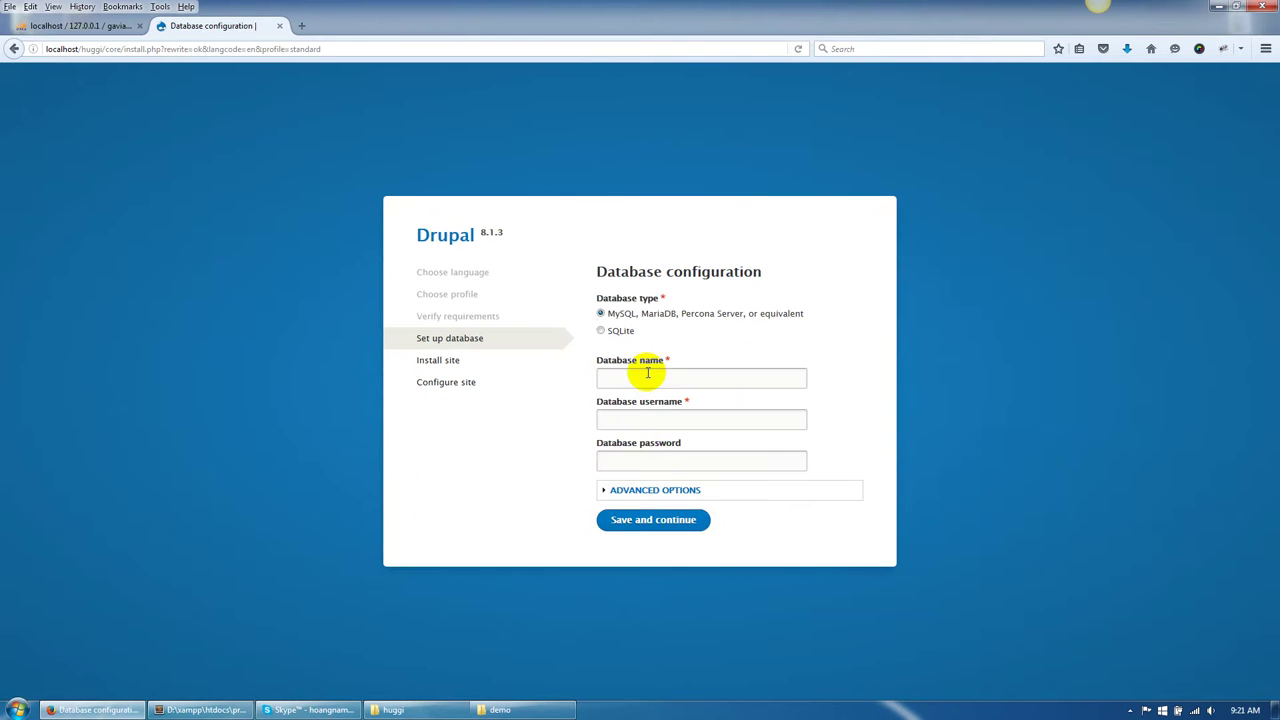
Submit database gavias_huggi with username root and the database password.
{"action": "left_click", "coordinate": [650, 380]}
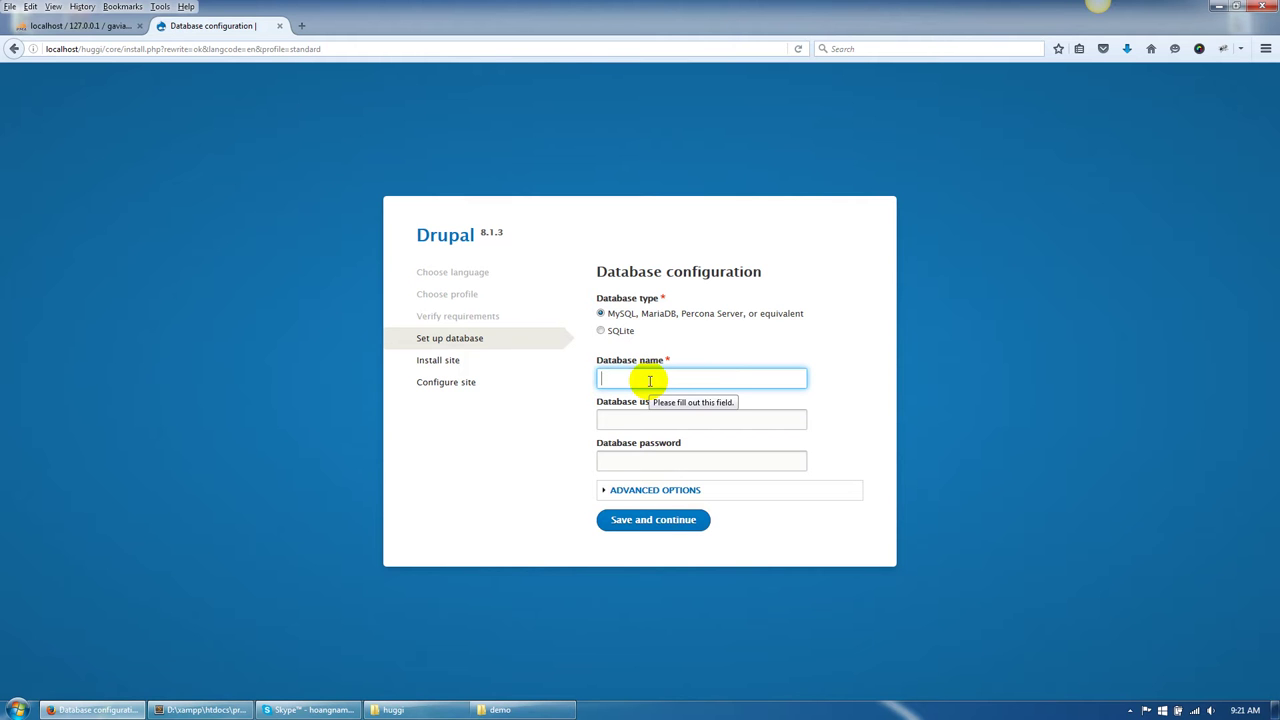
{"action": "type", "text": "gavua"}
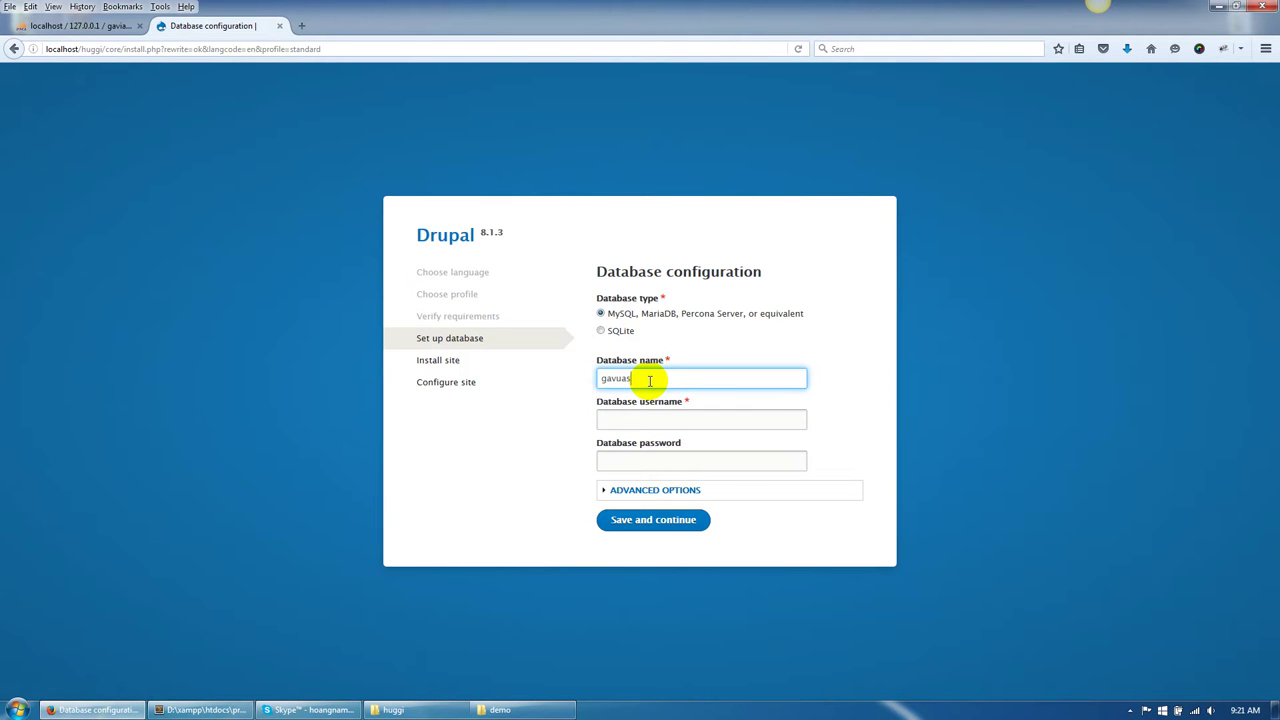
{"action": "type", "text": "ias_huggi"}
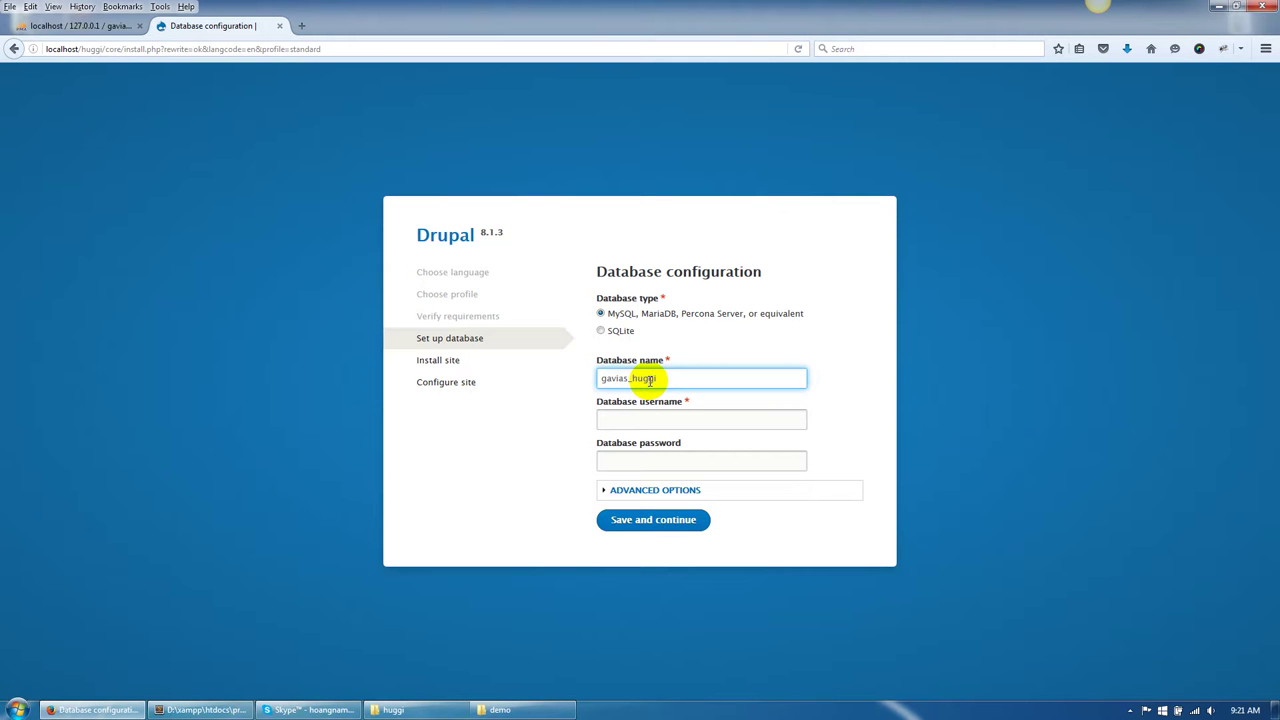
{"action": "key", "text": "Tab"}
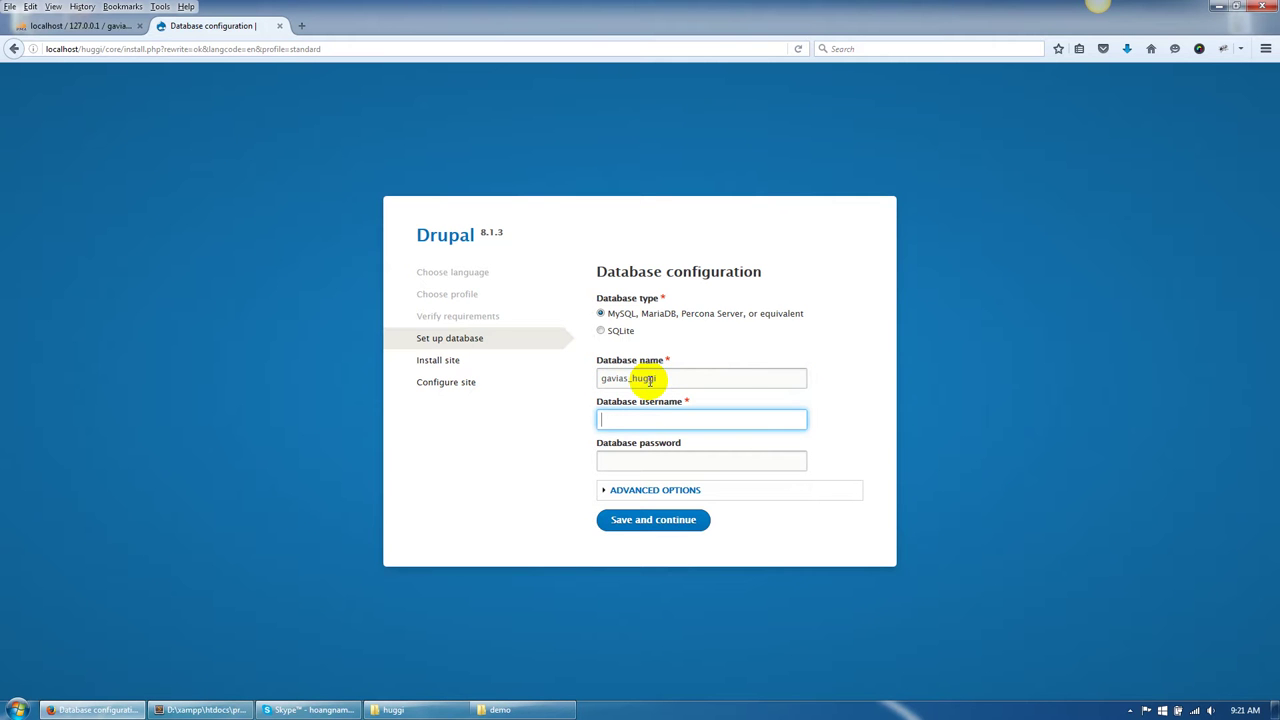
{"action": "type", "text": "123456"}
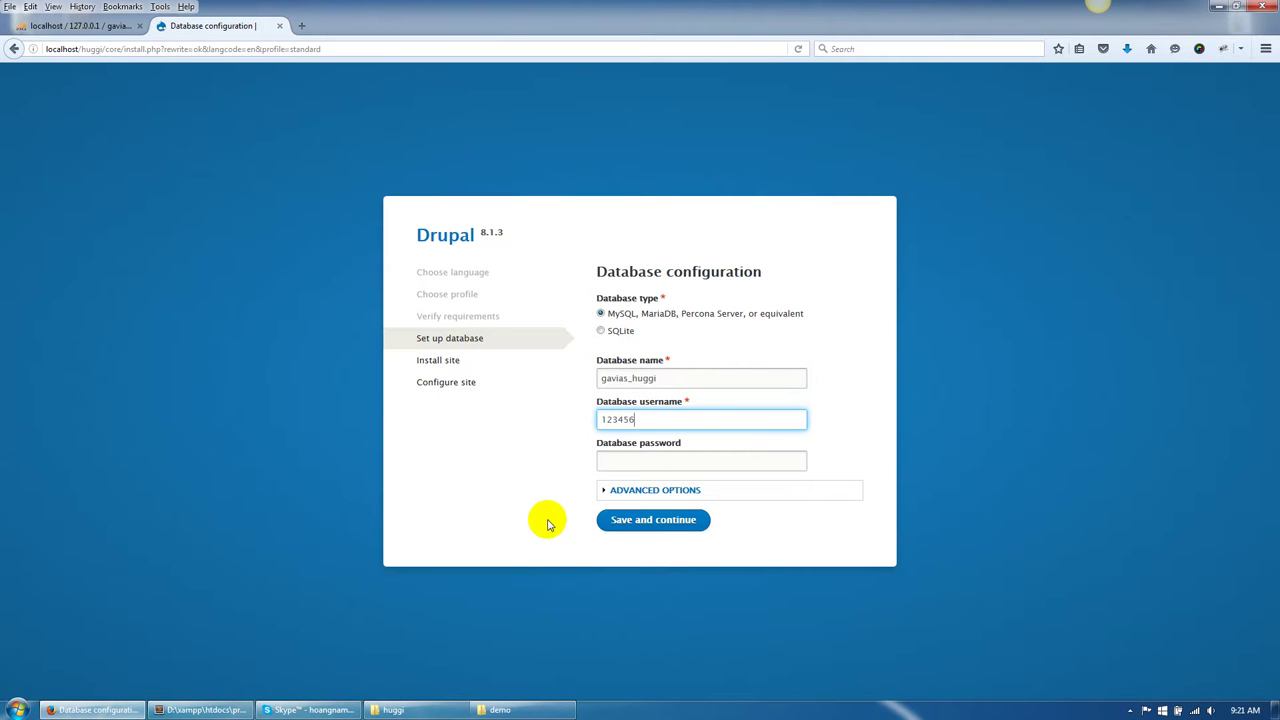
{"action": "left_click", "coordinate": [568, 518]}
{"action": "left_click_drag", "start_coordinate": [645, 420], "coordinate": [585, 410]}
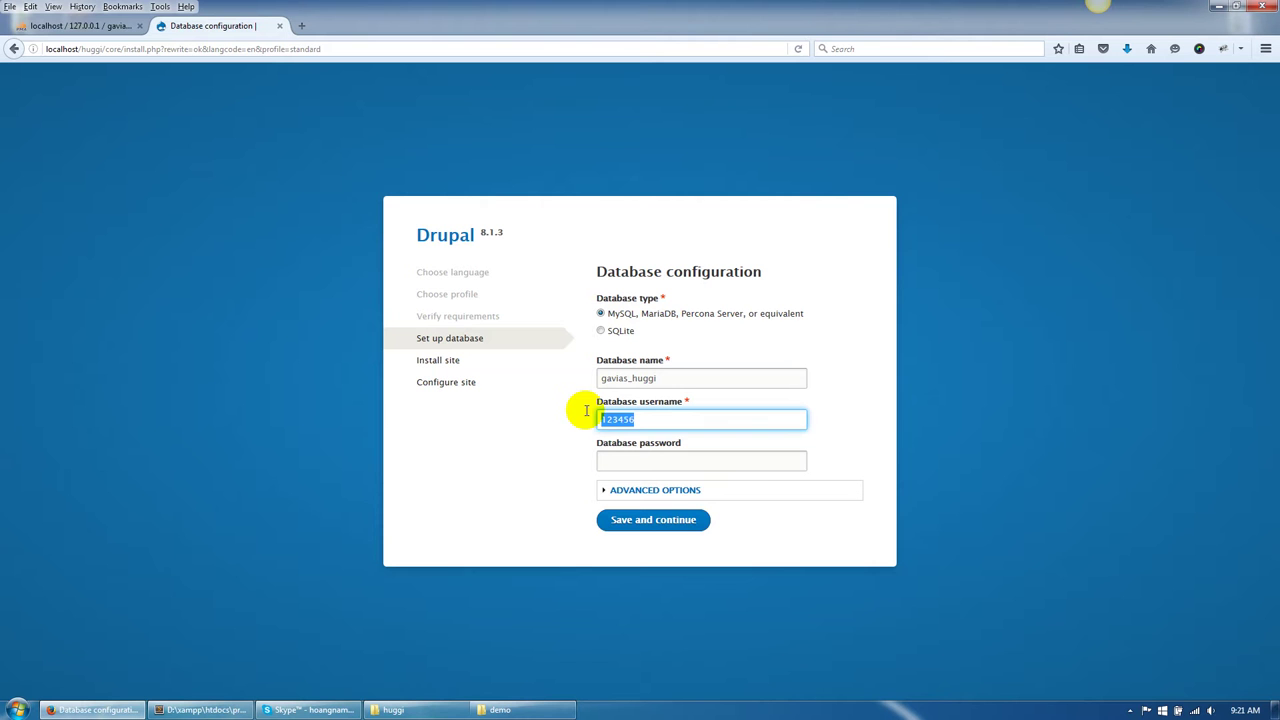
{"action": "type", "text": "root"}
{"action": "key", "text": "Tab"}
{"action": "type", "text": "123456"}
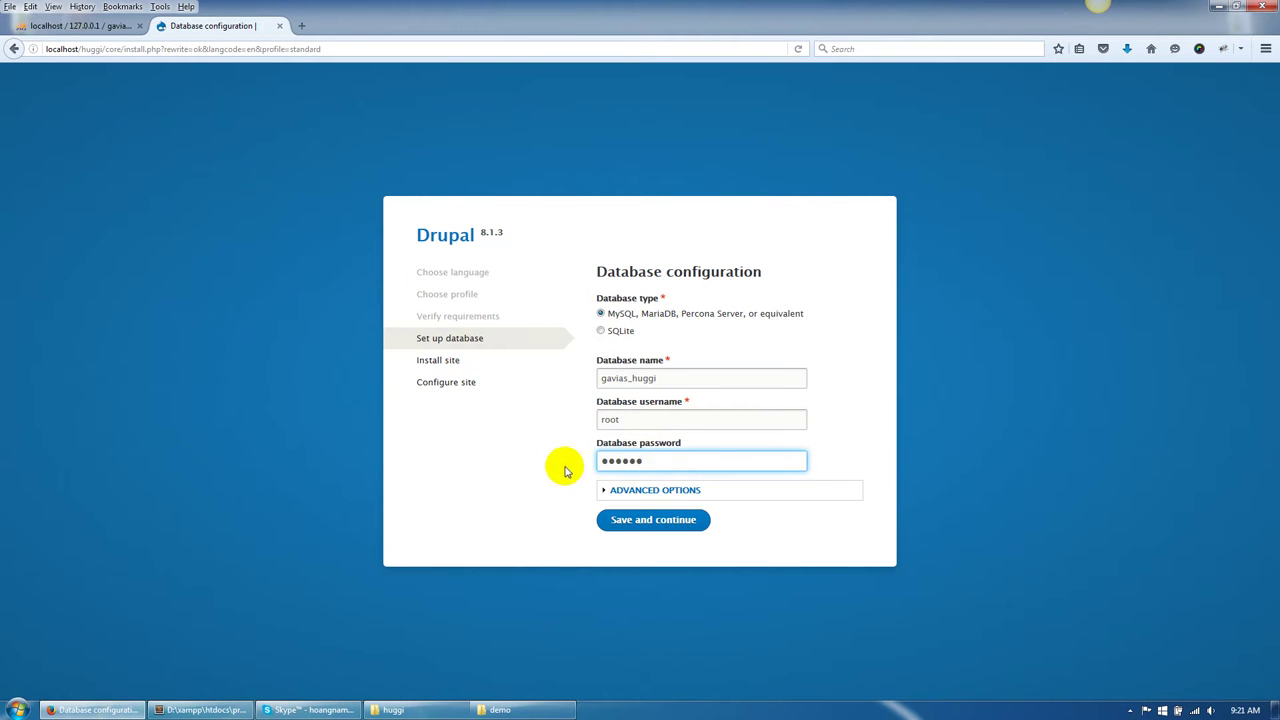
{"action": "left_click", "coordinate": [632, 521]}
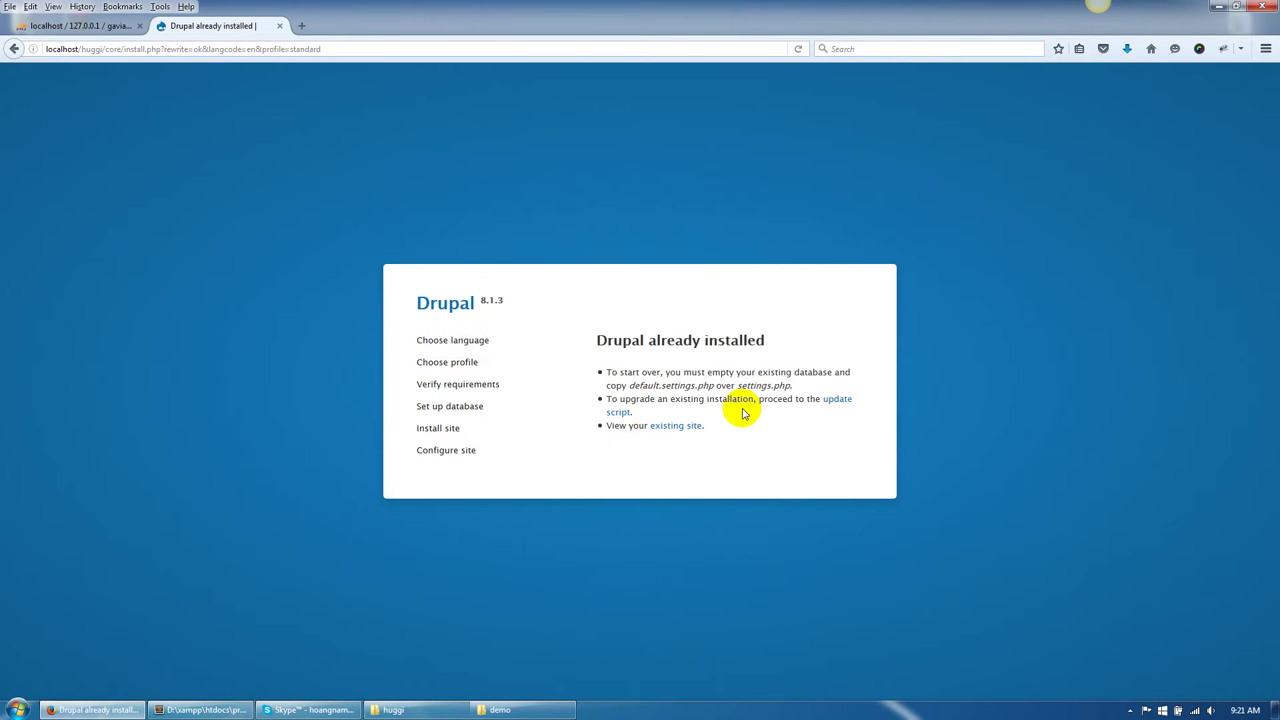
Follow the existing-site link and scroll through the Huggi homepage's hero, portfolio, services and blog sections.
{"action": "left_click", "coordinate": [693, 430]}
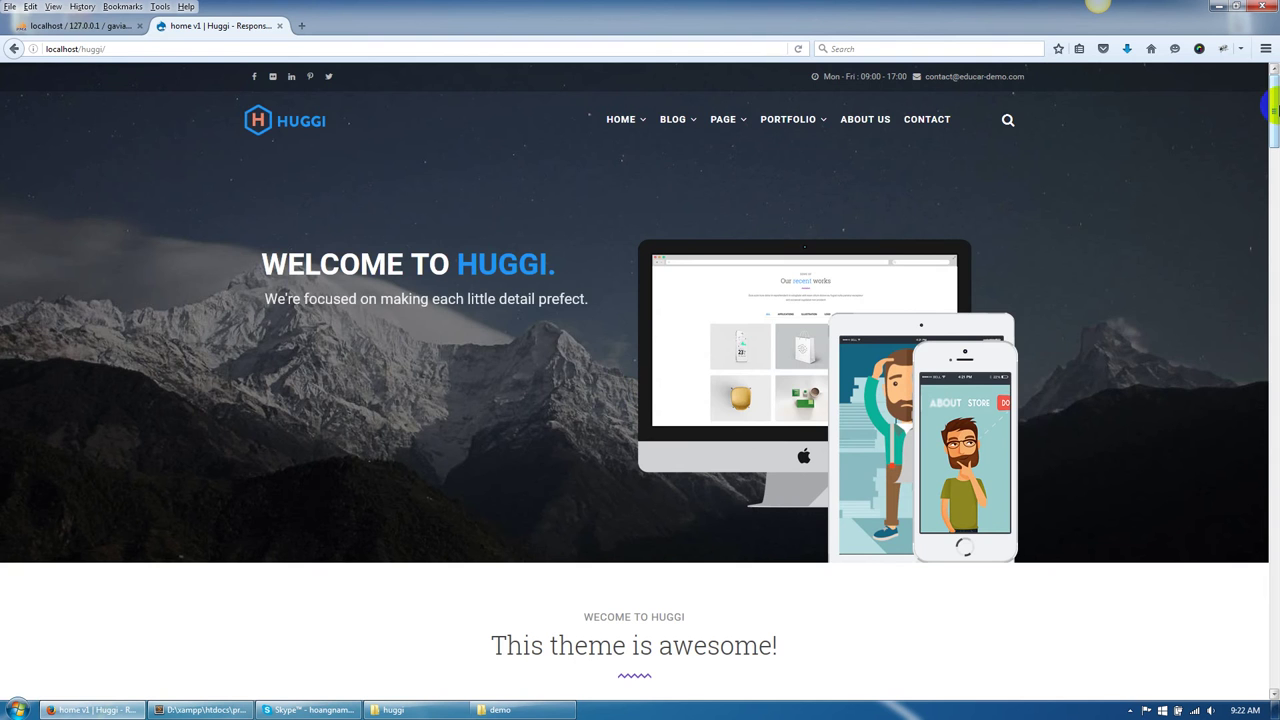
{"action": "left_click_drag", "start_coordinate": [1272, 112], "coordinate": [1274, 545]}
{"action": "left_click_drag", "start_coordinate": [1272, 240], "coordinate": [1272, 95]}
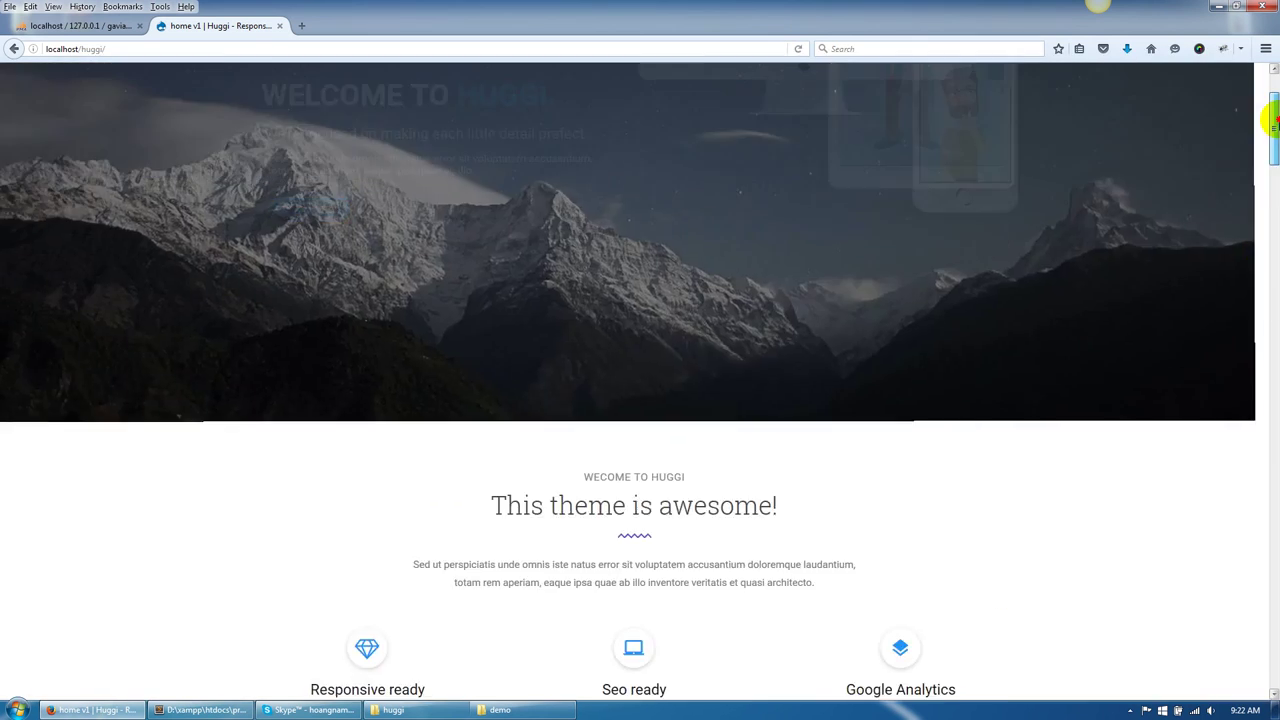